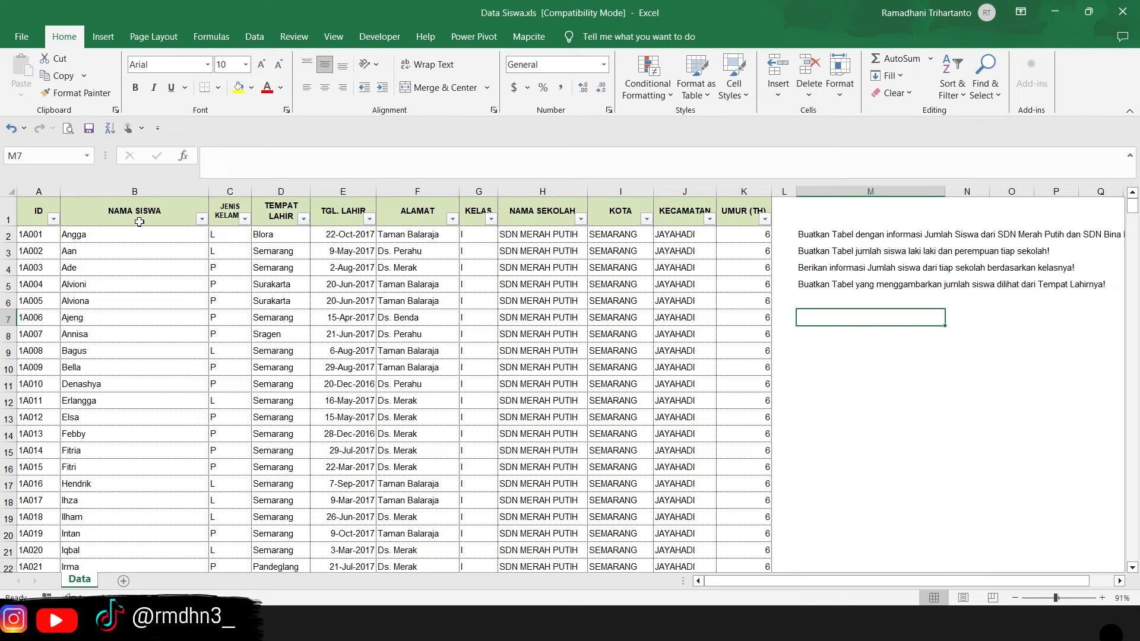
- Examine the student data's column headers from ID to UMUR (TH) and the records beneath them
{"action": "left_click_drag", "start_coordinate": [43, 213], "coordinate": [721, 217]}
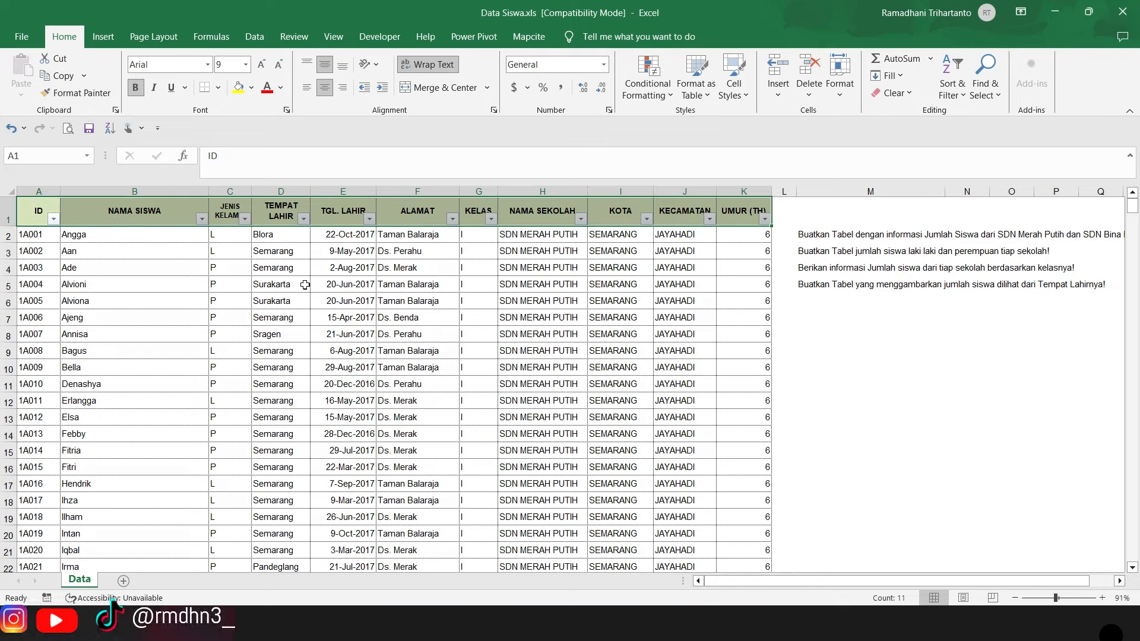
{"action": "left_click", "coordinate": [581, 221]}
{"action": "left_click", "coordinate": [634, 391]}
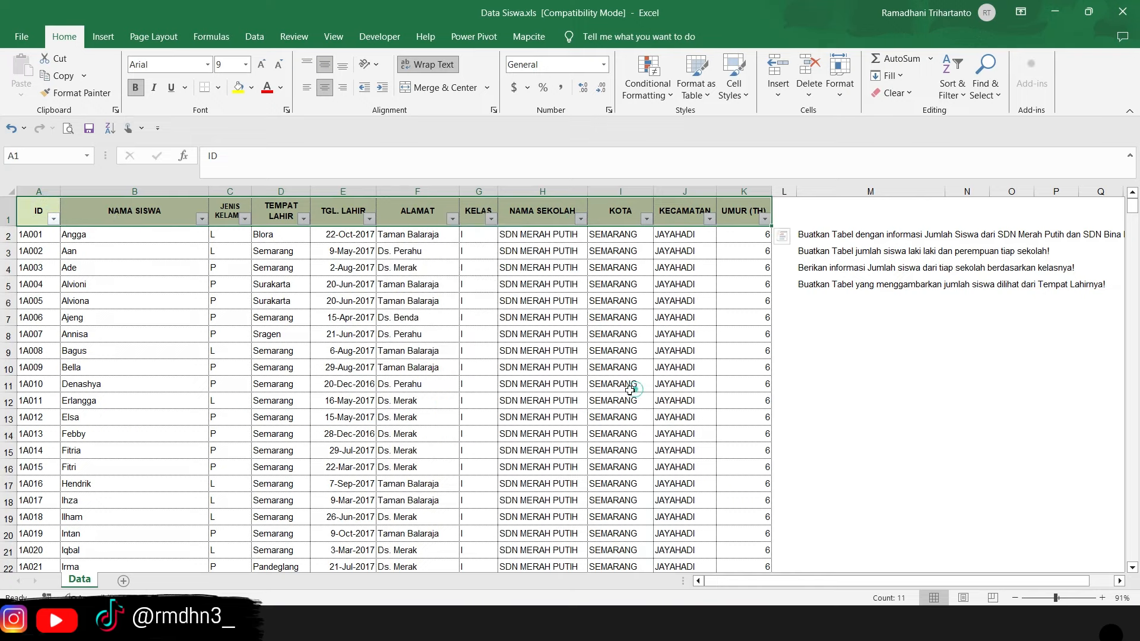
{"action": "scroll", "coordinate": [481, 315], "scroll_direction": "down", "scroll_amount": 1}
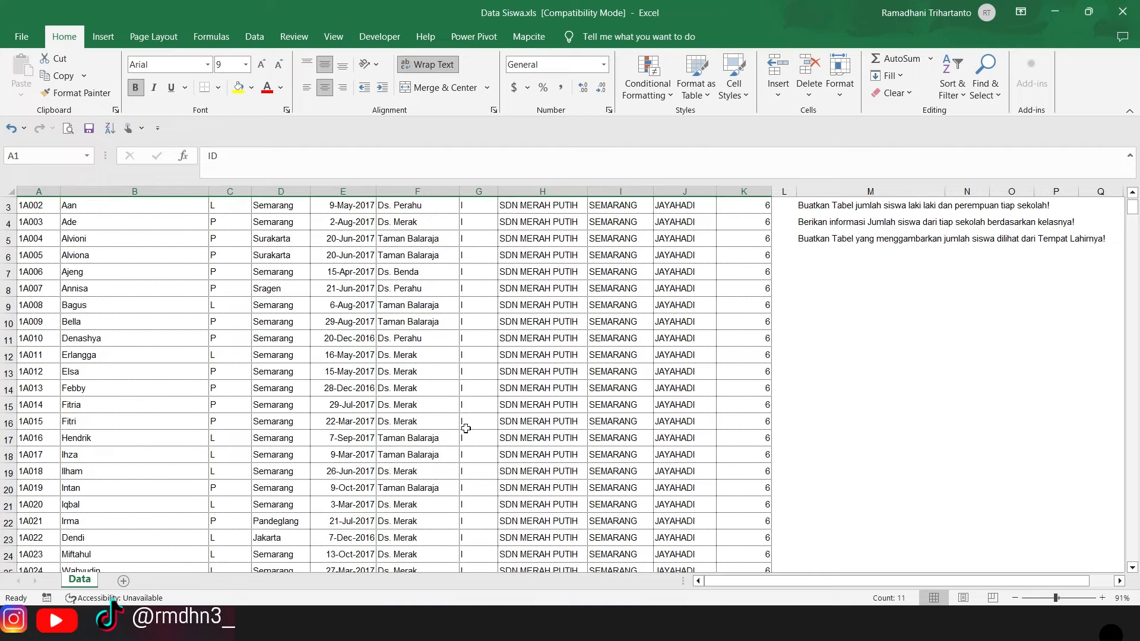
{"action": "scroll", "coordinate": [465, 425], "scroll_direction": "up", "scroll_amount": 1}
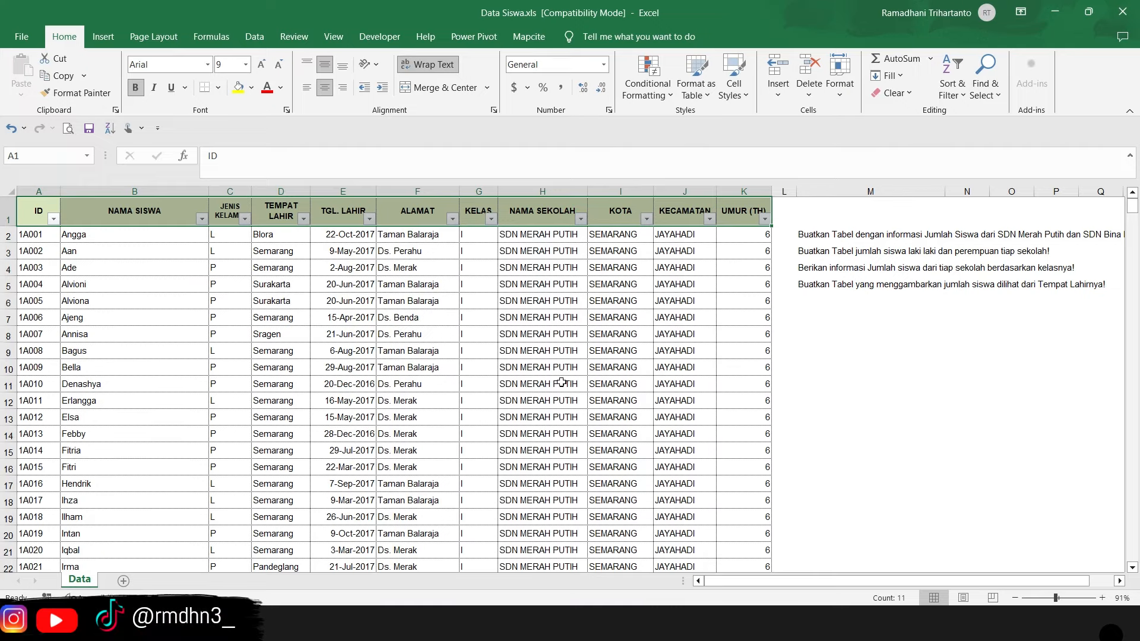
- Read the four table requests in cells M2 to M5 beside the student data
{"action": "left_click_drag", "start_coordinate": [819, 235], "coordinate": [831, 285]}
{"action": "left_click", "coordinate": [844, 349]}
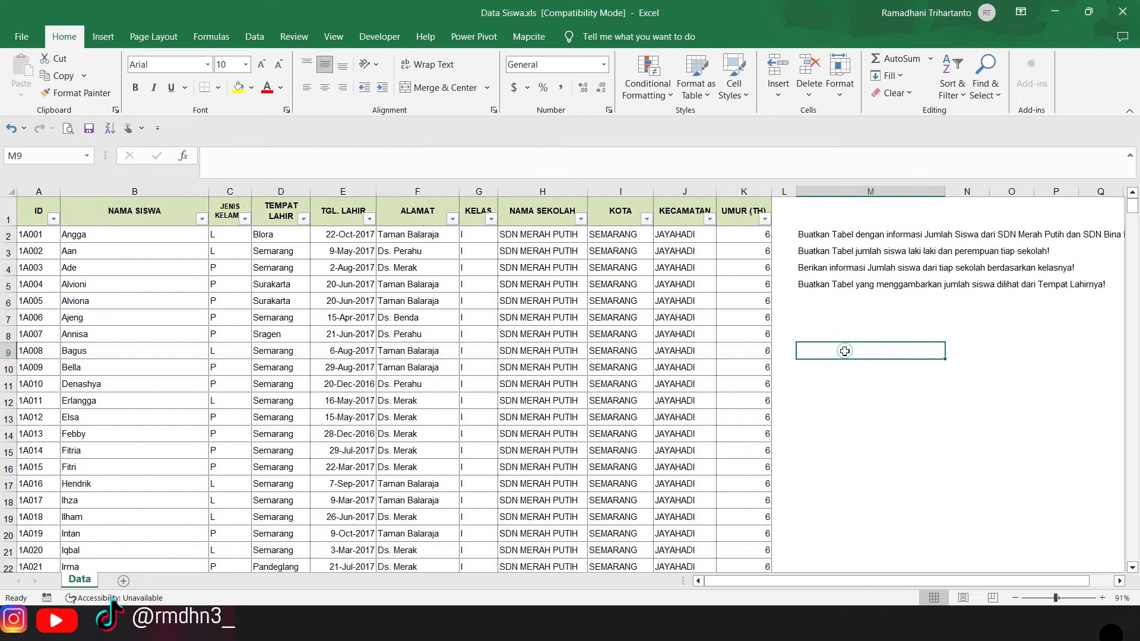
{"action": "left_click", "coordinate": [828, 230]}
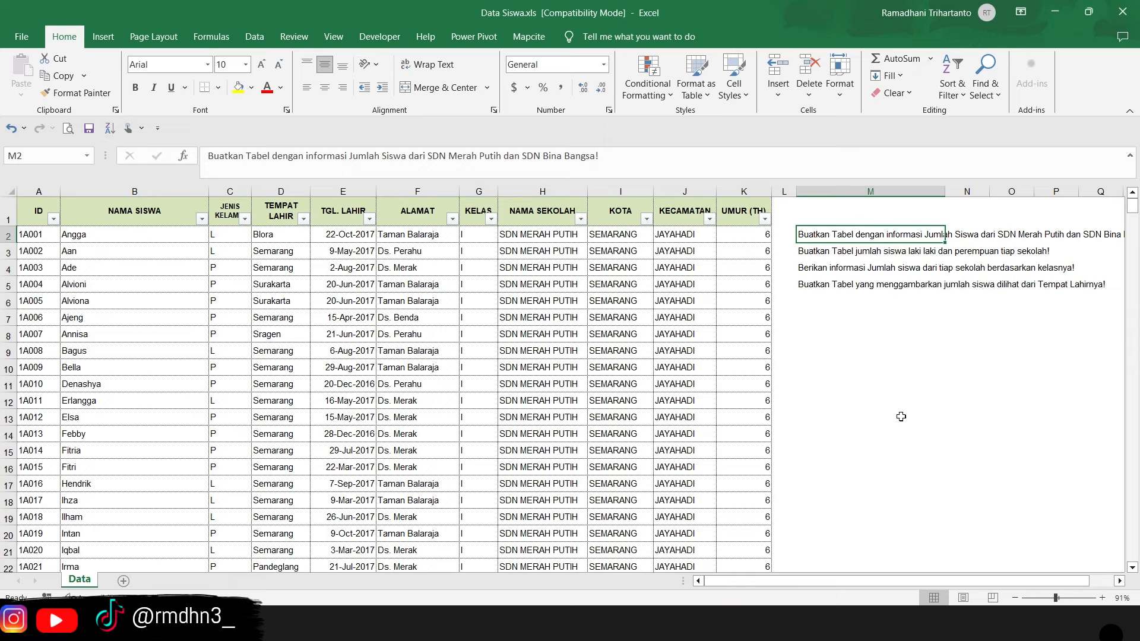
{"action": "left_click", "coordinate": [825, 252]}
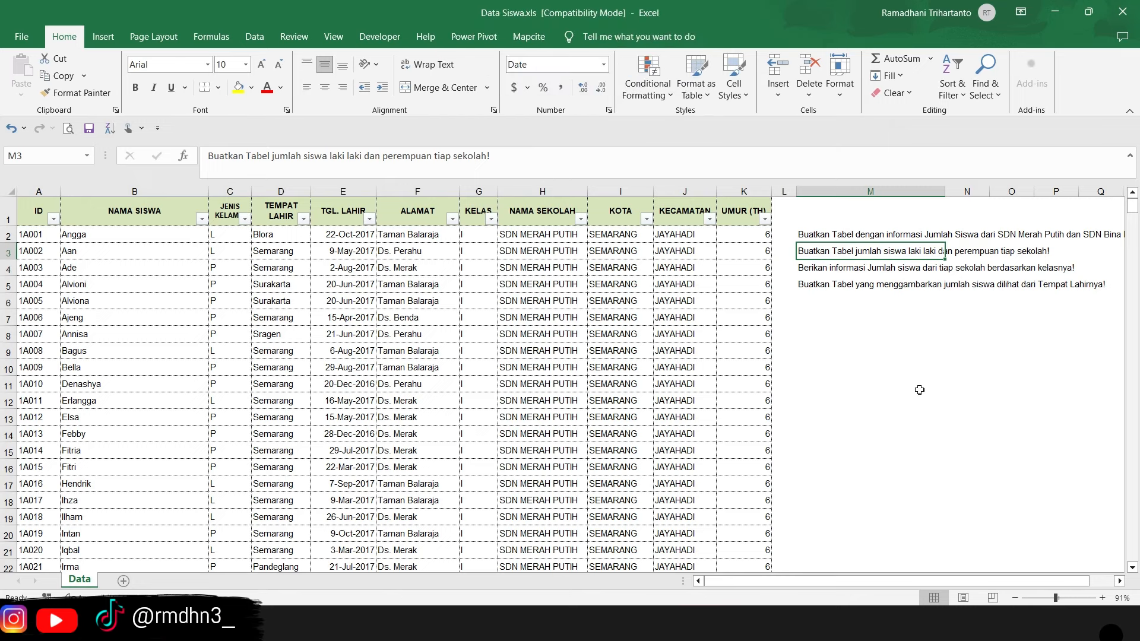
{"action": "left_click", "coordinate": [815, 271]}
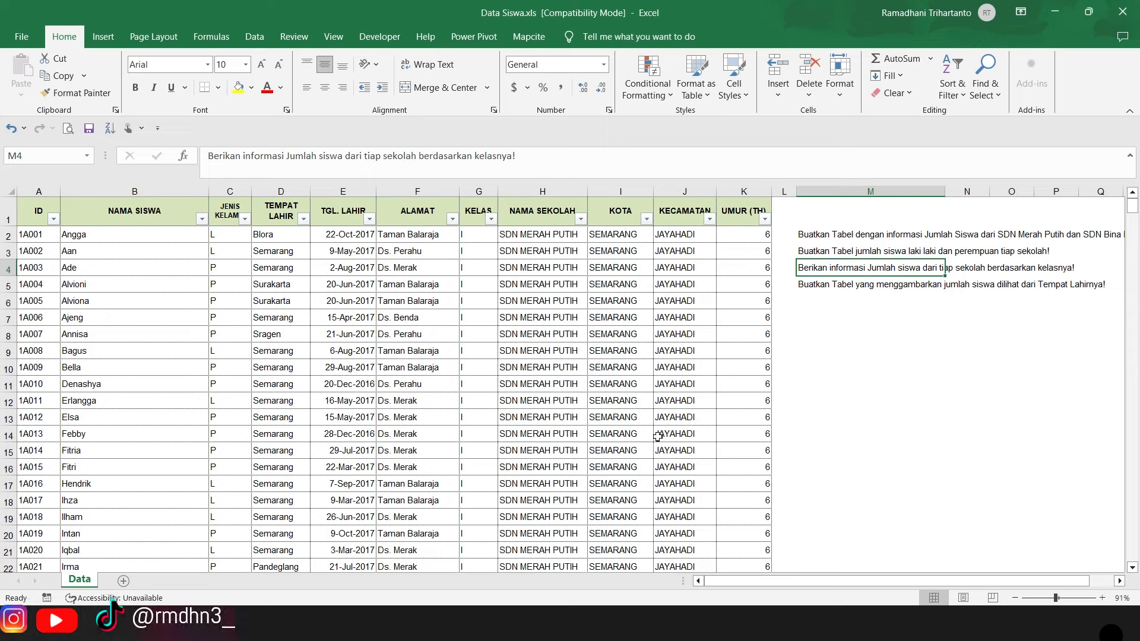
{"action": "left_click", "coordinate": [812, 290]}
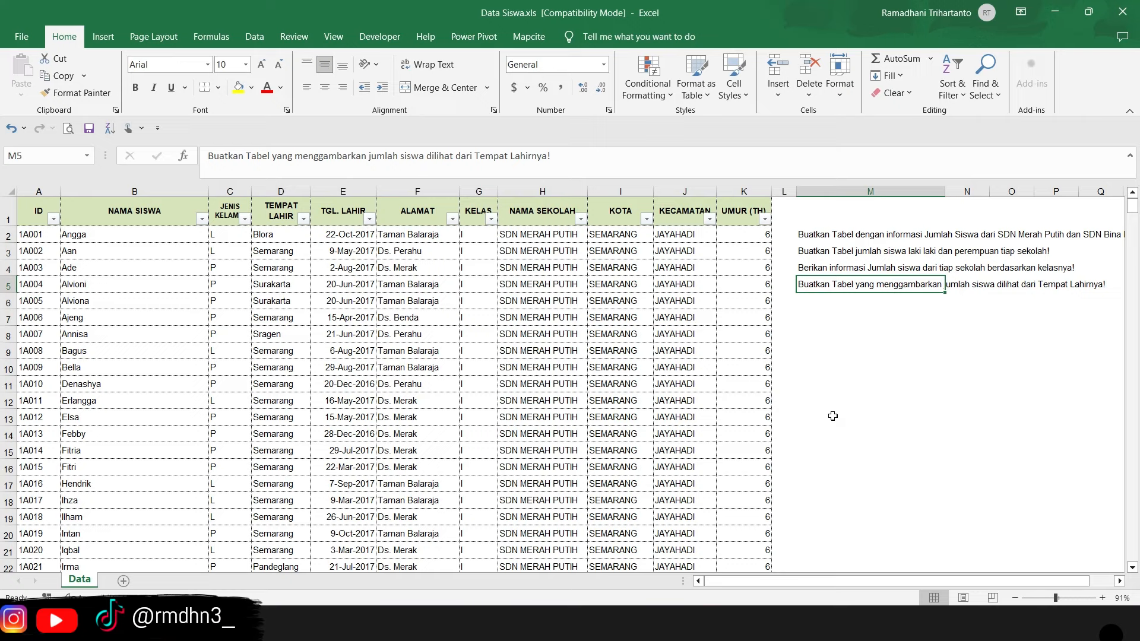
{"action": "left_click", "coordinate": [829, 239]}
{"action": "left_click", "coordinate": [843, 432]}
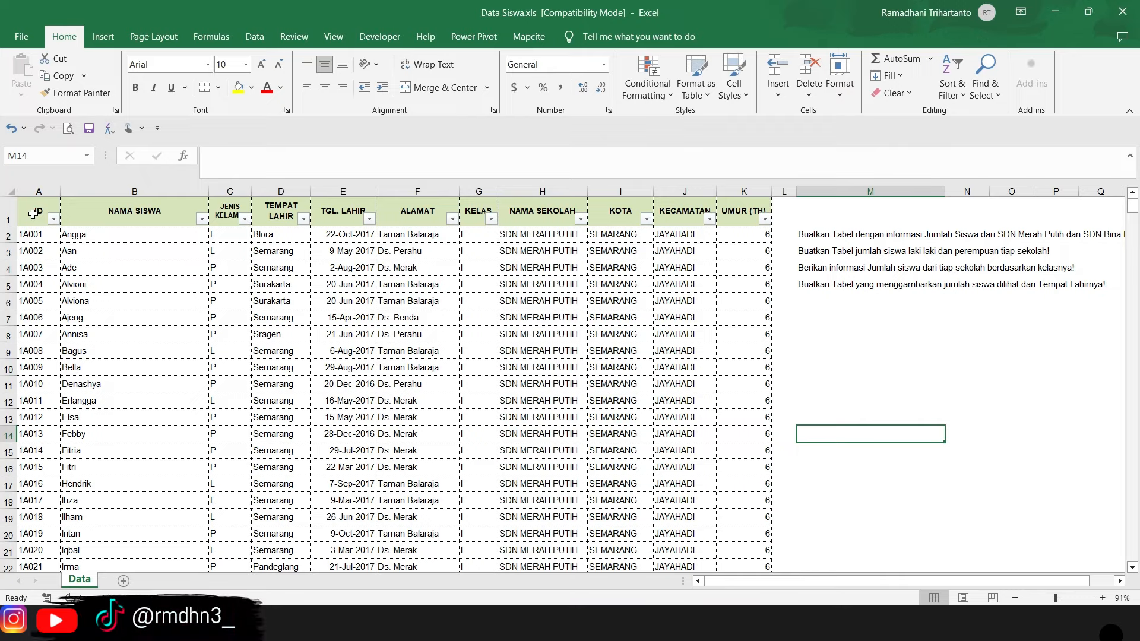
- Create a PivotTable on a new worksheet from the whole student data range A1:K420 on the Data sheet
{"action": "left_click_drag", "start_coordinate": [34, 213], "coordinate": [744, 211]}
{"action": "key", "text": "ctrl+shift+Down"}
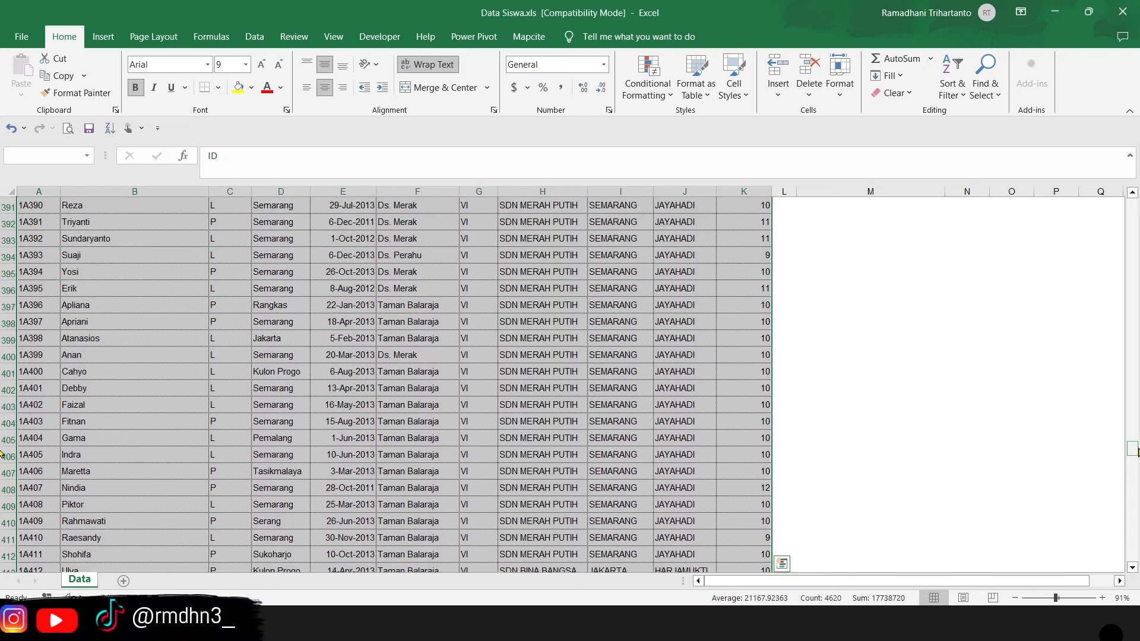
{"action": "left_click_drag", "start_coordinate": [1135, 449], "coordinate": [1133, 182]}
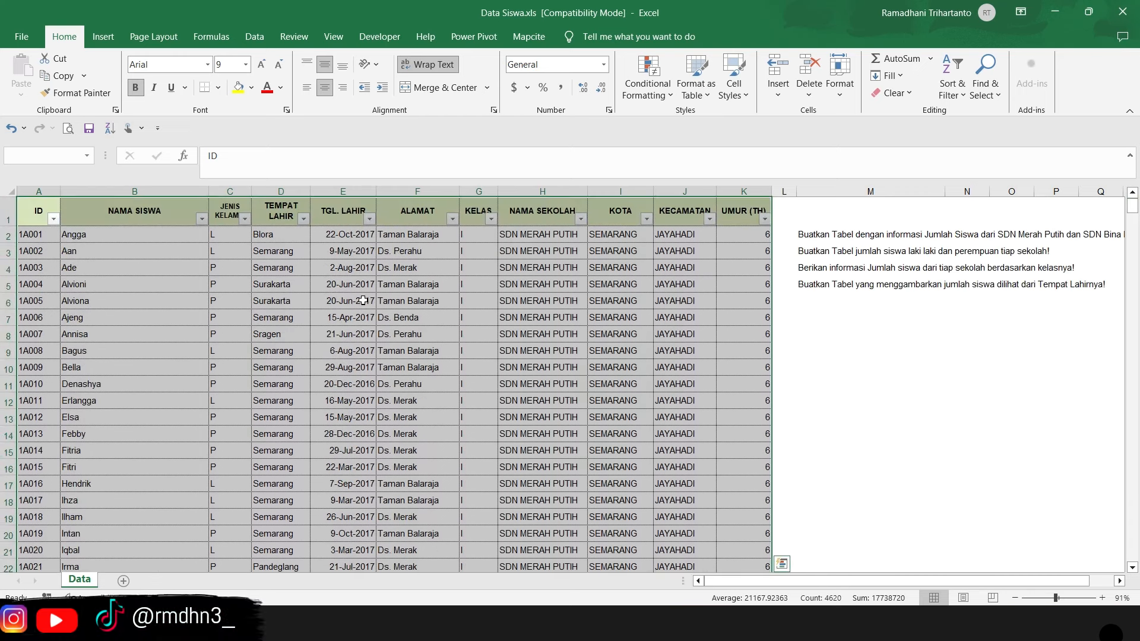
{"action": "left_click", "coordinate": [104, 40]}
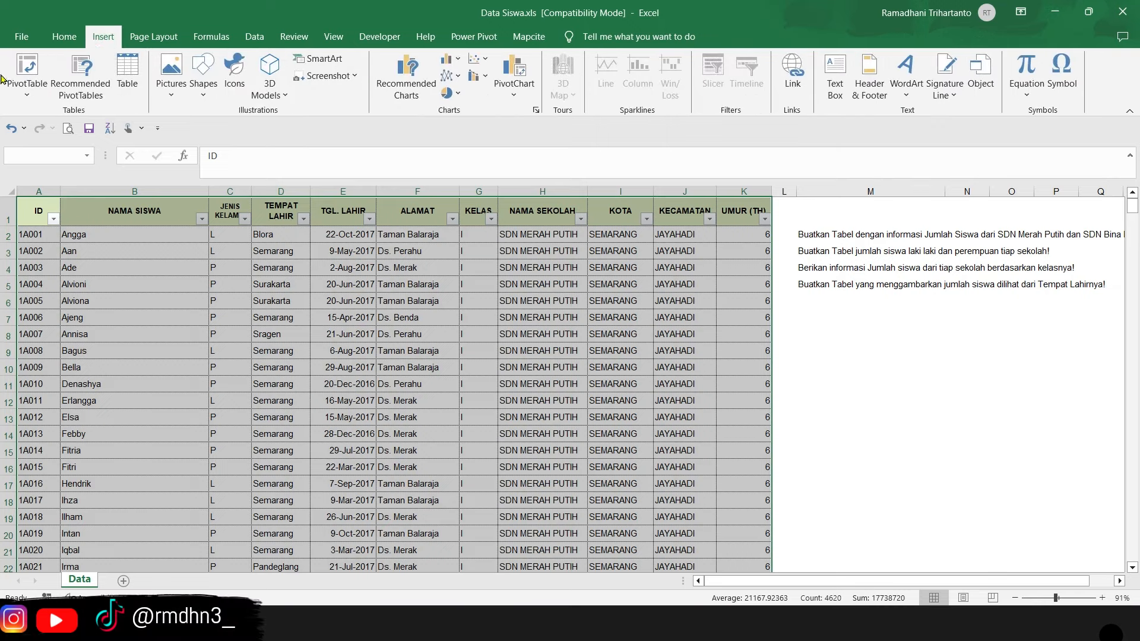
{"action": "left_click", "coordinate": [22, 69]}
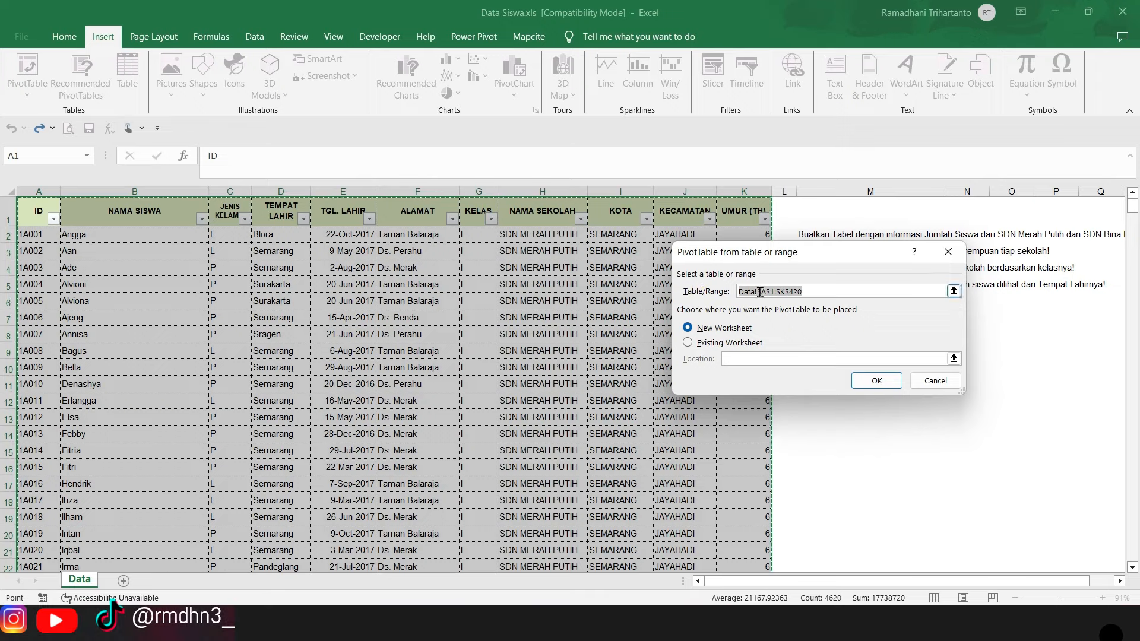
{"action": "scroll", "coordinate": [578, 410], "scroll_direction": "down", "scroll_amount": 1}
{"action": "scroll", "coordinate": [577, 410], "scroll_direction": "up", "scroll_amount": 1}
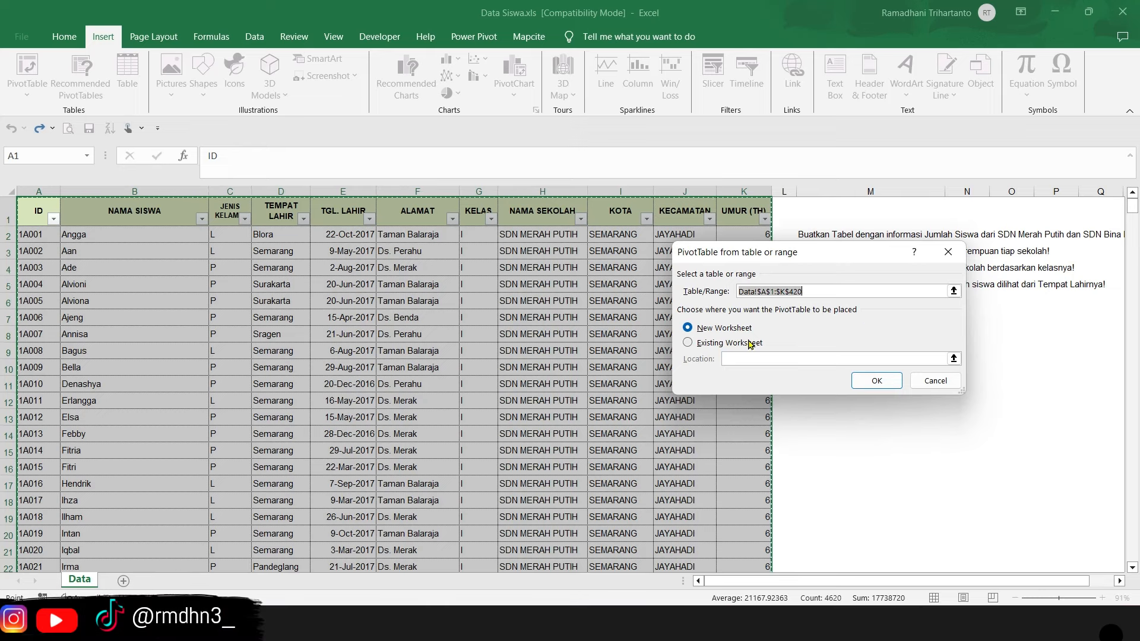
{"action": "left_click", "coordinate": [875, 381]}
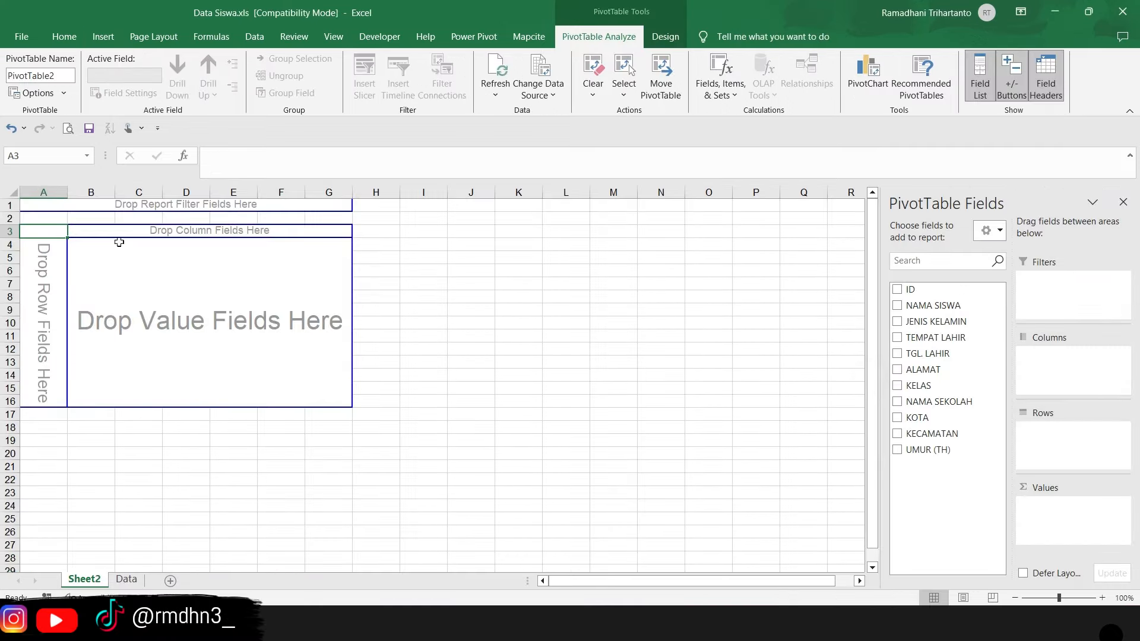
- Copy the four table requests from M2:M5 on the Data sheet to the PivotTable sheet, starting at cell O3
{"action": "left_click", "coordinate": [126, 578]}
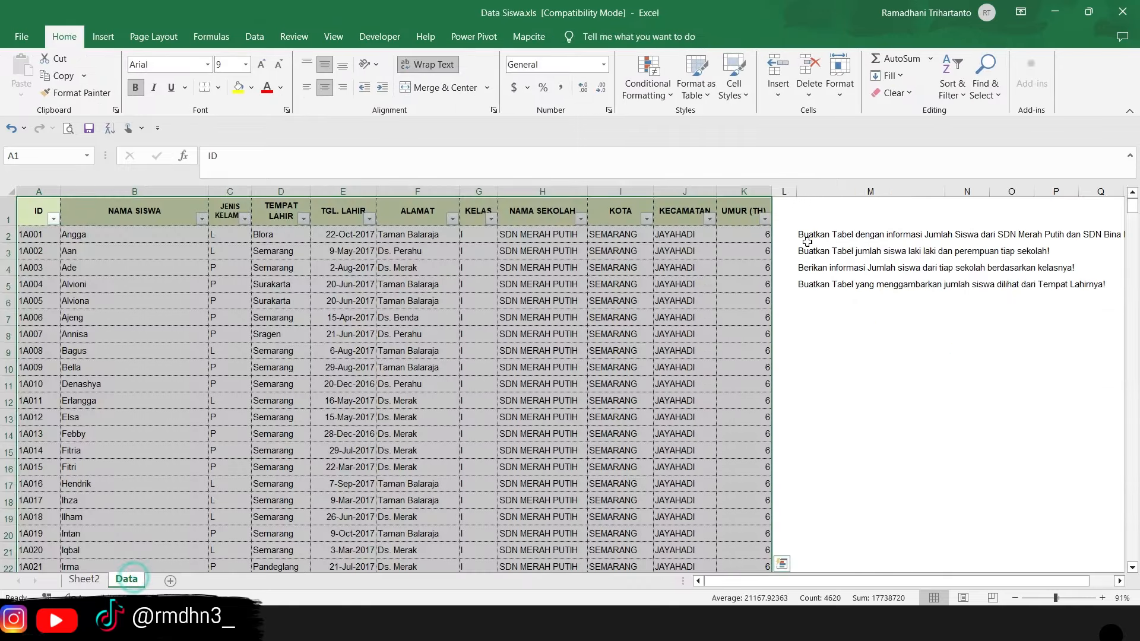
{"action": "left_click_drag", "start_coordinate": [808, 234], "coordinate": [807, 285]}
{"action": "key", "text": "ctrl+c"}
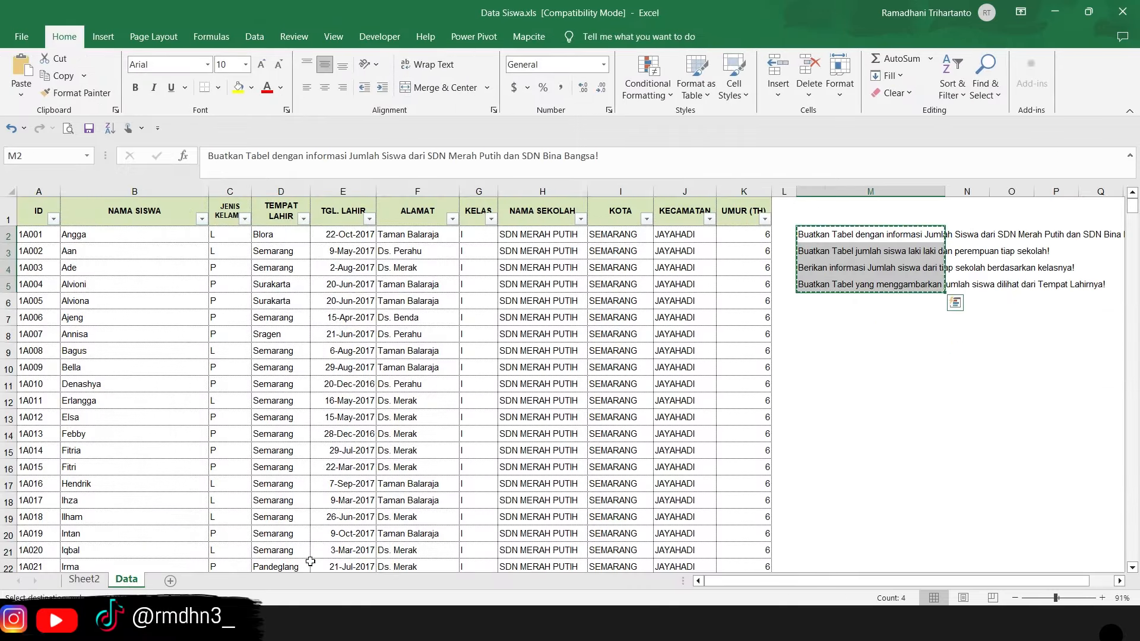
{"action": "left_click", "coordinate": [84, 579]}
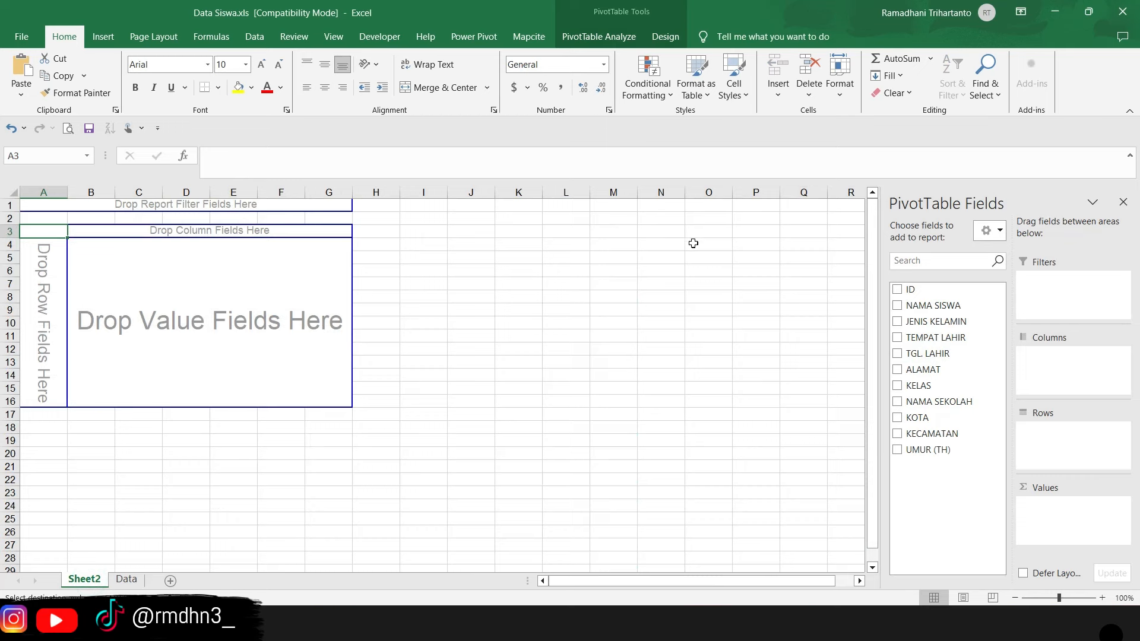
{"action": "left_click", "coordinate": [714, 237]}
{"action": "key", "text": "ctrl+v"}
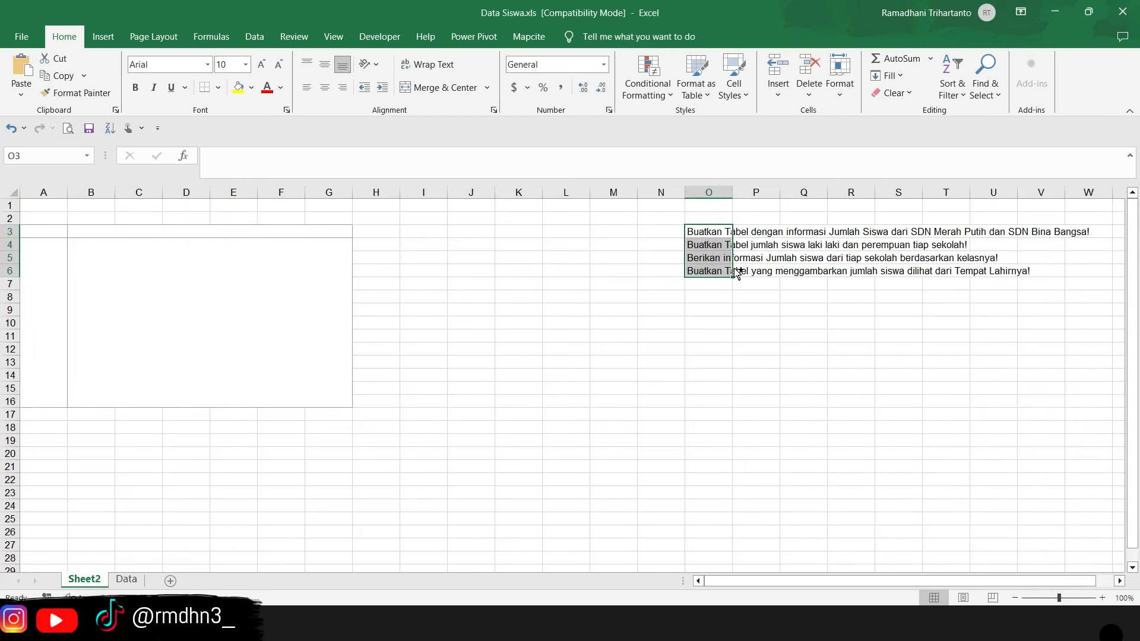
{"action": "left_click", "coordinate": [817, 345]}
- Compare the empty PivotTable's areas and field list with the Data sheet, and read the first request in O3
{"action": "left_click", "coordinate": [206, 247]}
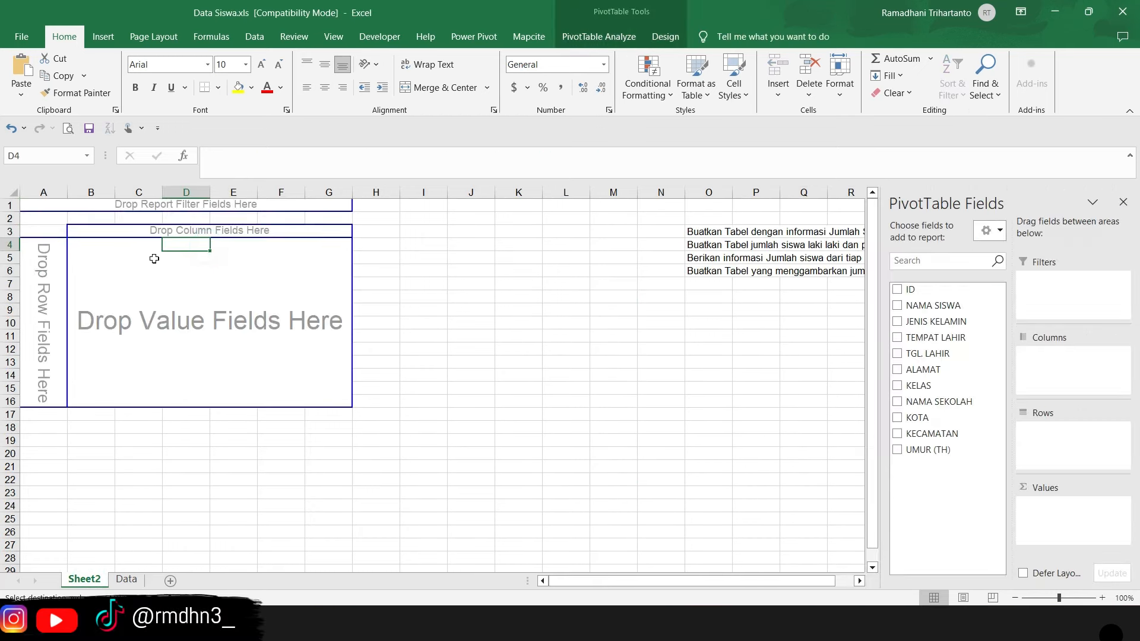
{"action": "mouse_move", "coordinate": [702, 582]}
{"action": "left_mouse_down"}
{"action": "mouse_move", "coordinate": [796, 572]}
{"action": "mouse_move", "coordinate": [701, 581]}
{"action": "left_mouse_up"}
{"action": "left_click", "coordinate": [59, 244]}
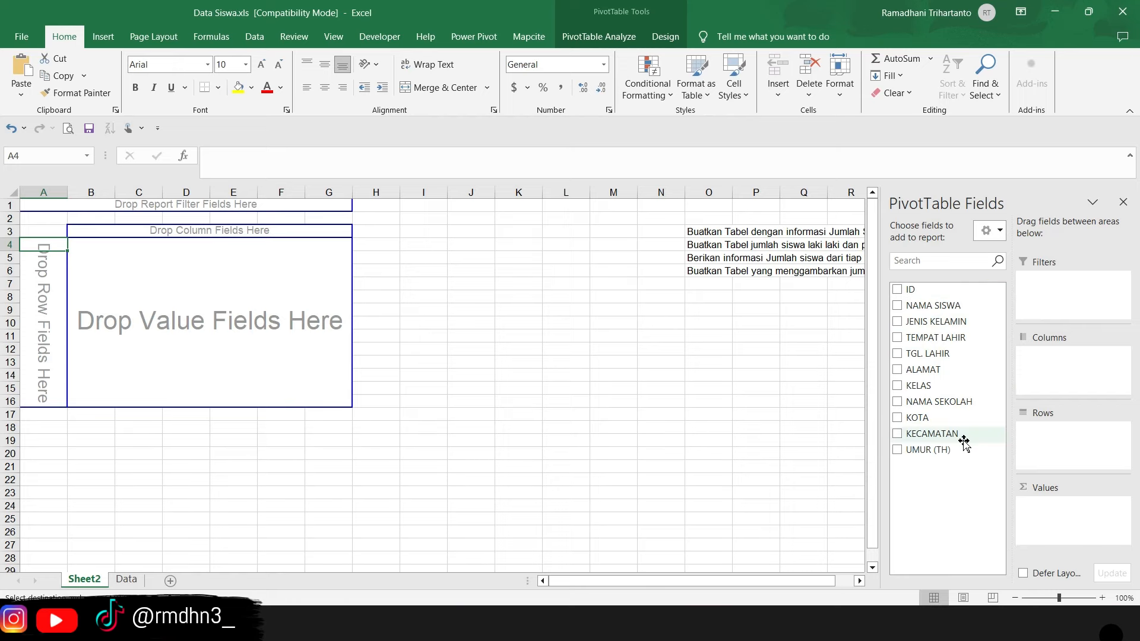
{"action": "left_click", "coordinate": [126, 579]}
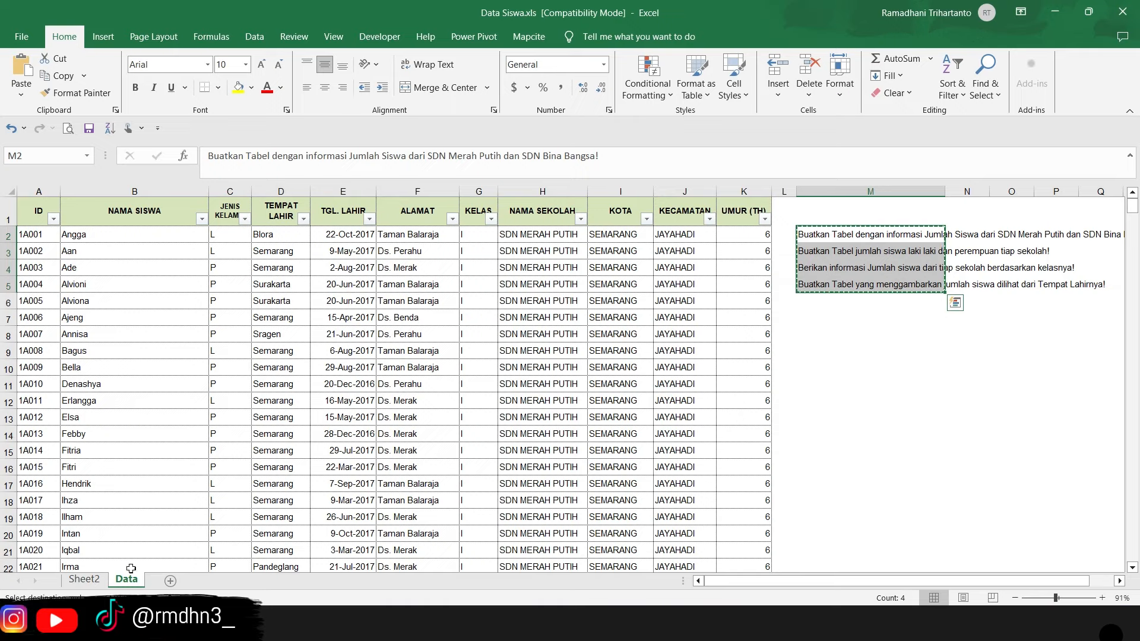
{"action": "left_click", "coordinate": [83, 579]}
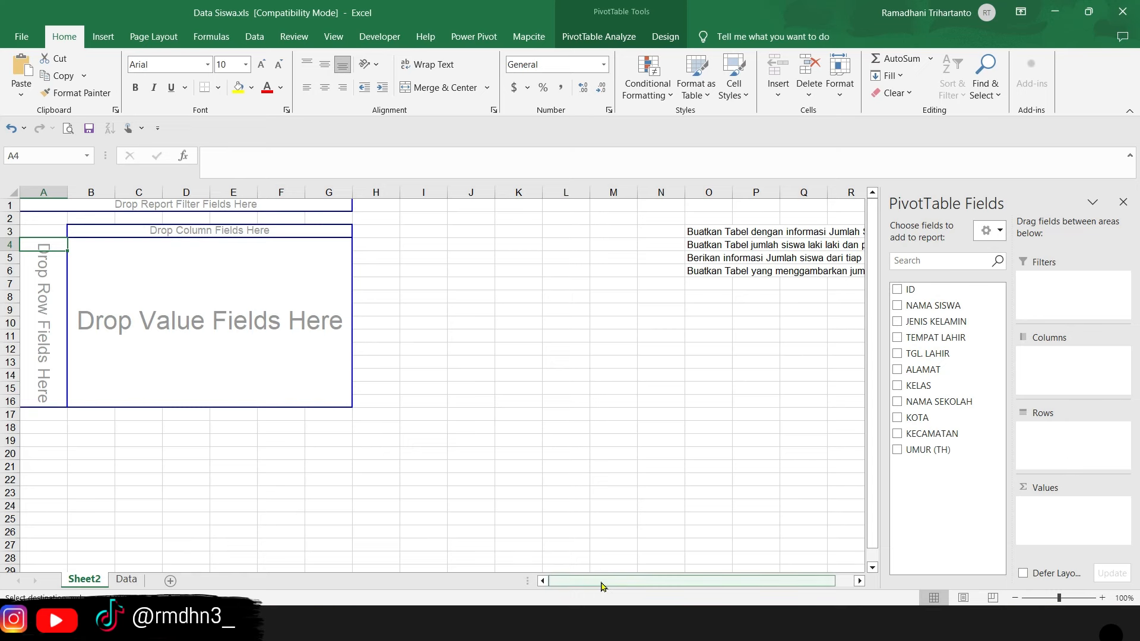
{"action": "left_click_drag", "start_coordinate": [600, 582], "coordinate": [698, 586]}
{"action": "left_click", "coordinate": [671, 233]}
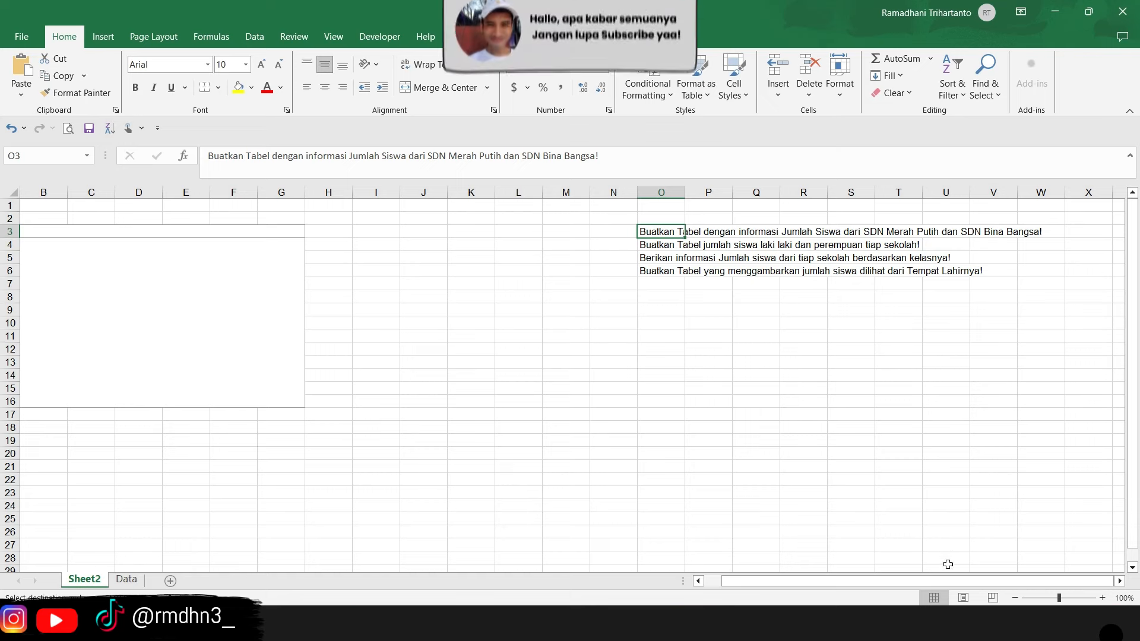
{"action": "left_click_drag", "start_coordinate": [946, 580], "coordinate": [929, 580]}
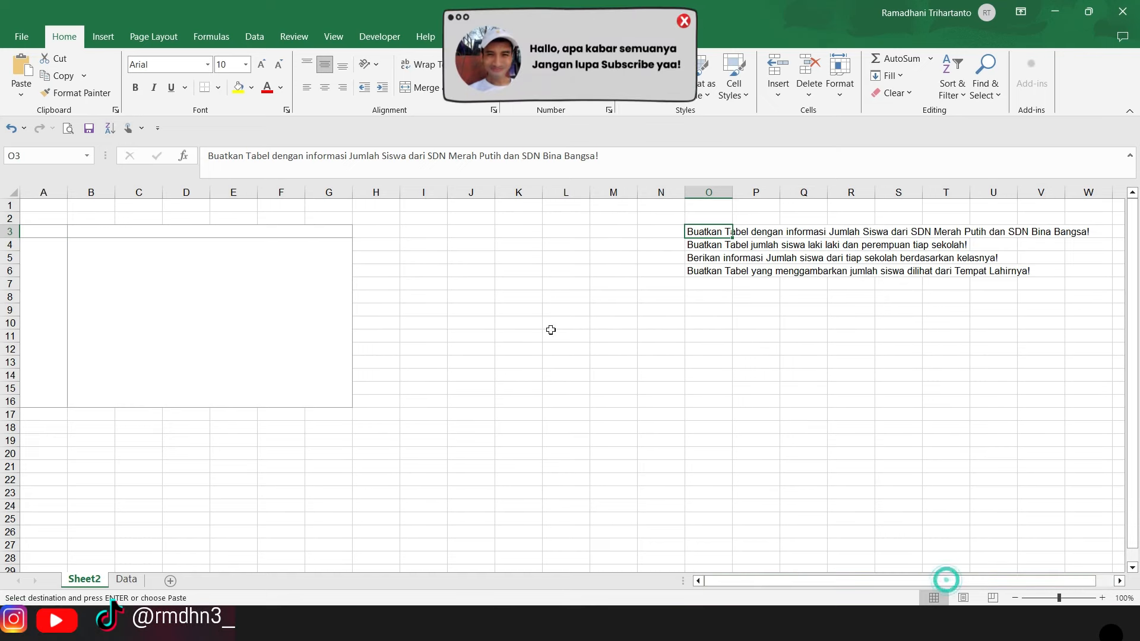
- Place the NAMA SEKOLAH field in the PivotTable's columns and check the school headings
{"action": "left_click", "coordinate": [127, 302]}
{"action": "left_click", "coordinate": [53, 247]}
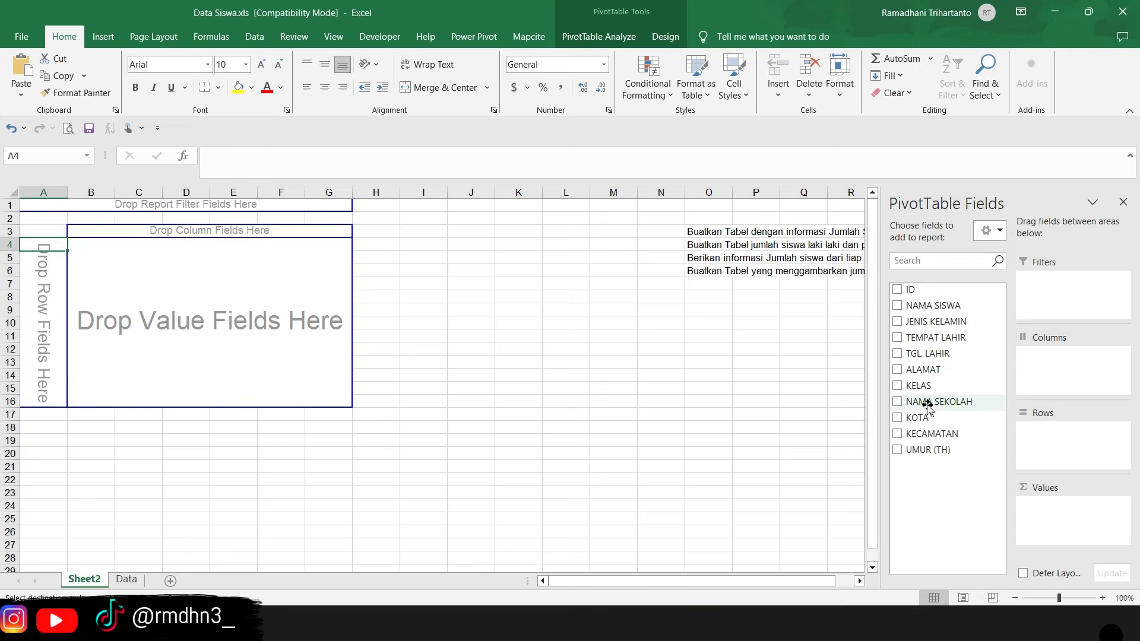
{"action": "mouse_move", "coordinate": [915, 403]}
{"action": "left_mouse_down"}
{"action": "mouse_move", "coordinate": [1030, 399]}
{"action": "mouse_move", "coordinate": [931, 406]}
{"action": "left_mouse_up"}
{"action": "left_click_drag", "start_coordinate": [943, 401], "coordinate": [1072, 368]}
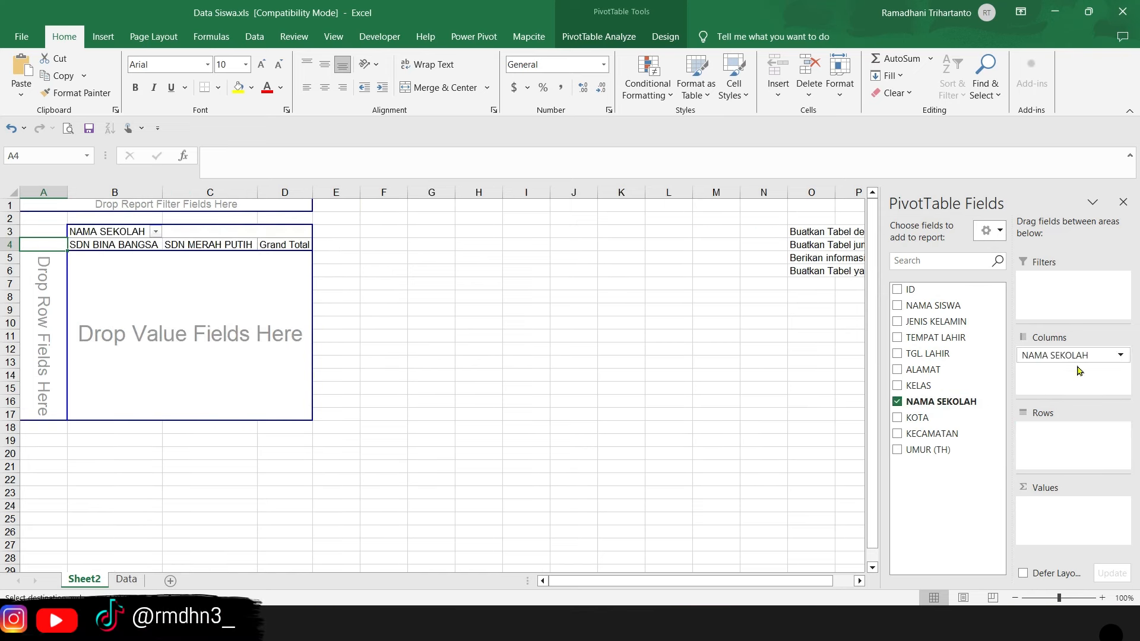
{"action": "left_click", "coordinate": [126, 245]}
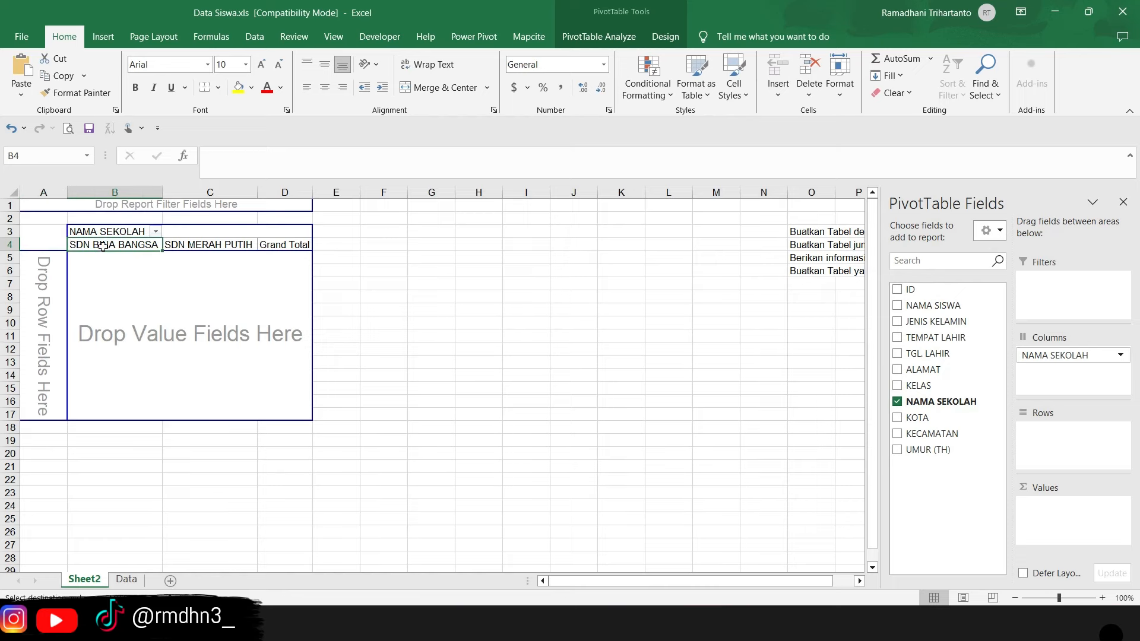
{"action": "left_click", "coordinate": [219, 247]}
{"action": "left_click", "coordinate": [140, 244]}
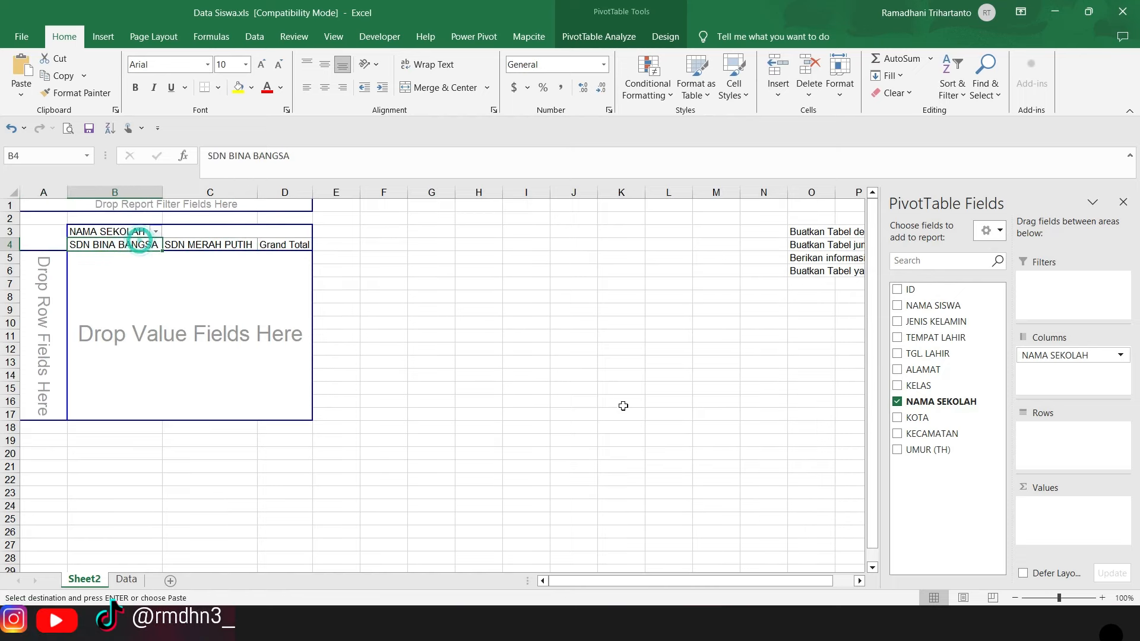
- Check the ID column on the Data sheet and add the ID field to the PivotTable's values as a student count per school
{"action": "left_click", "coordinate": [126, 579]}
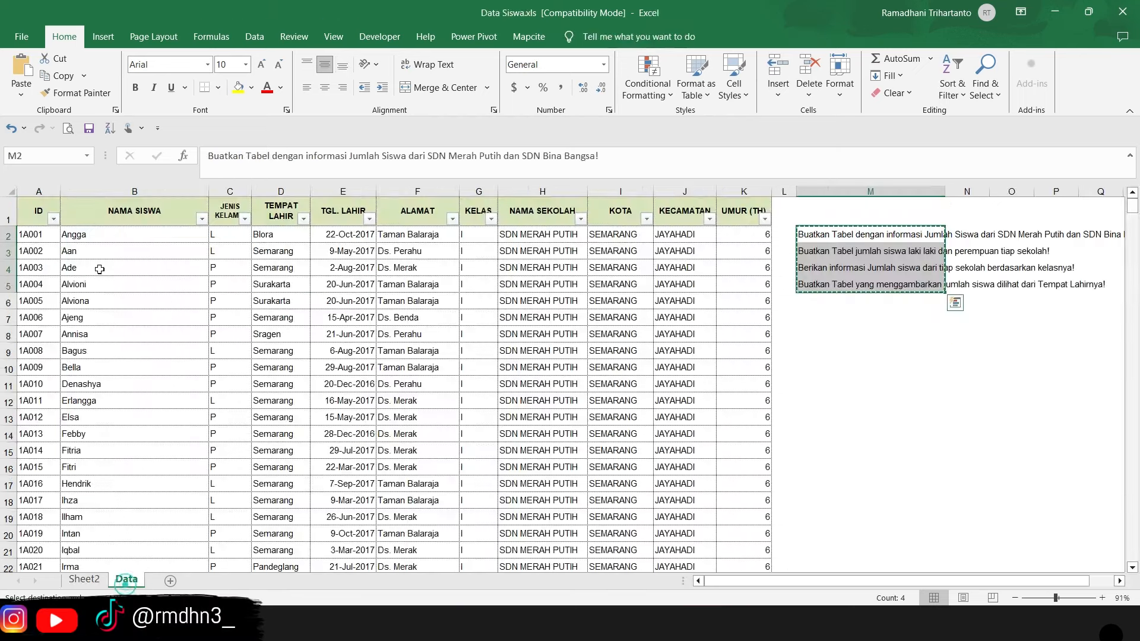
{"action": "left_click", "coordinate": [39, 211]}
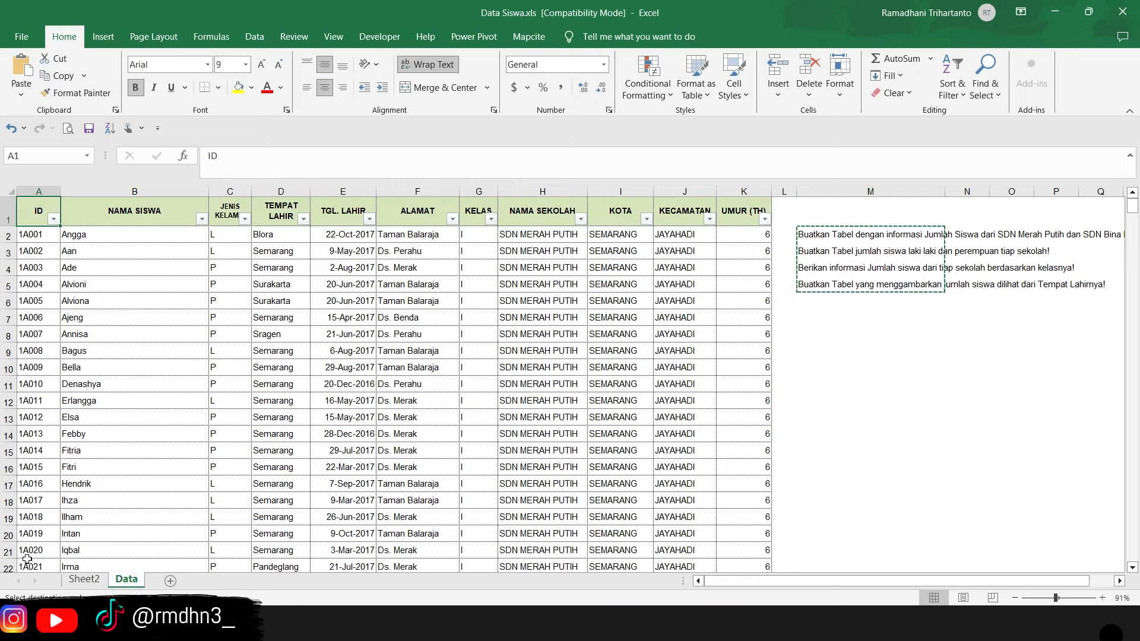
{"action": "left_click", "coordinate": [84, 579]}
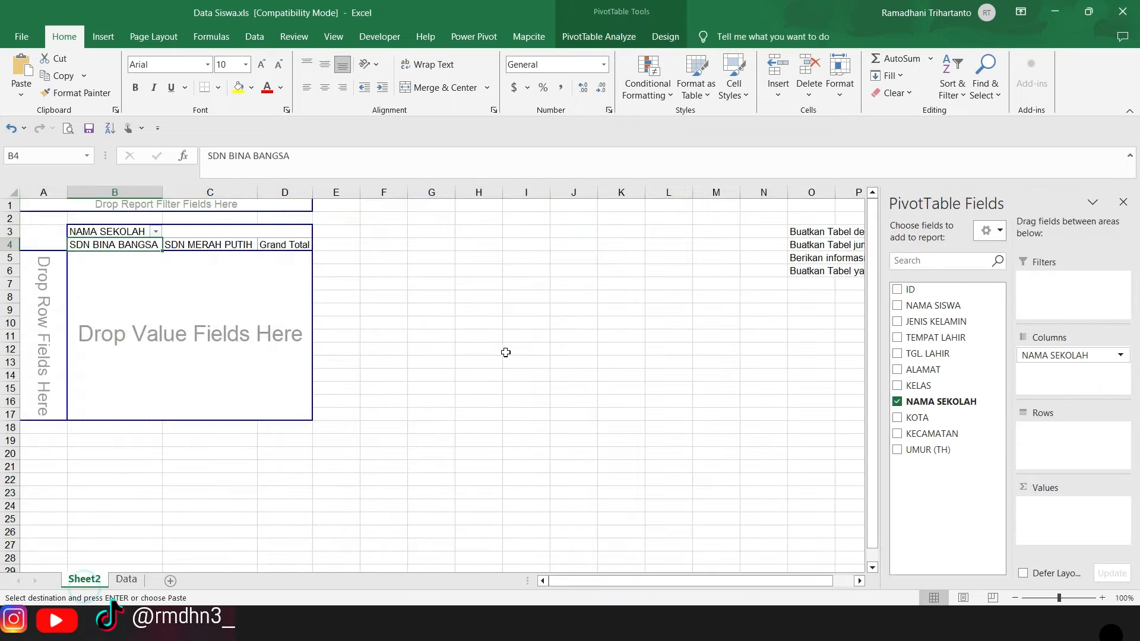
{"action": "left_click_drag", "start_coordinate": [919, 291], "coordinate": [116, 278]}
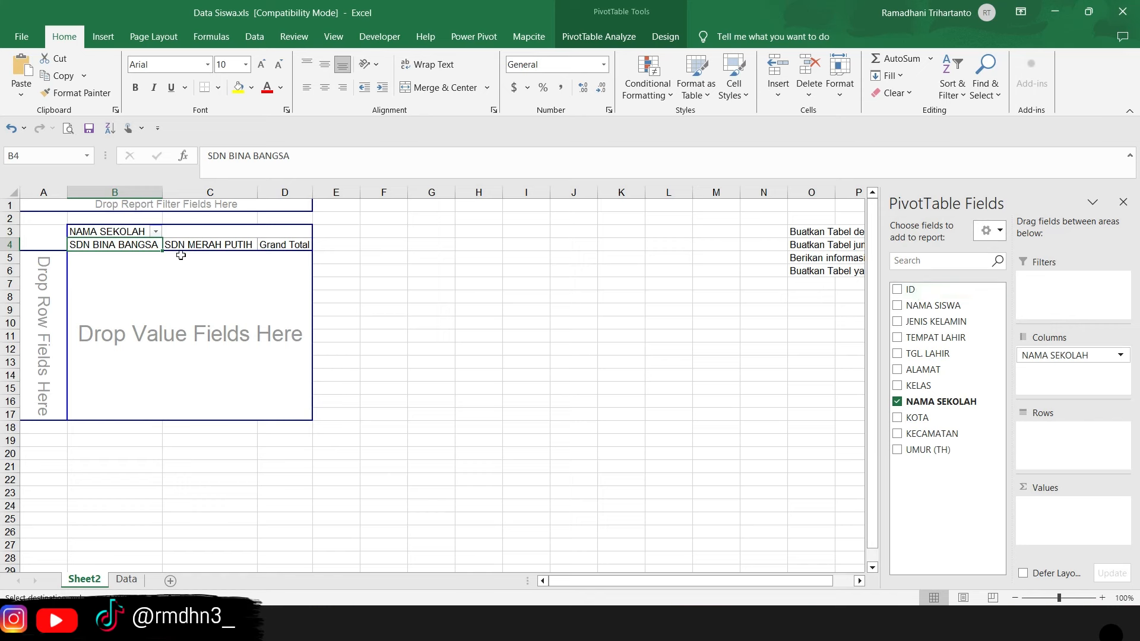
{"action": "left_click_drag", "start_coordinate": [806, 285], "coordinate": [1056, 520]}
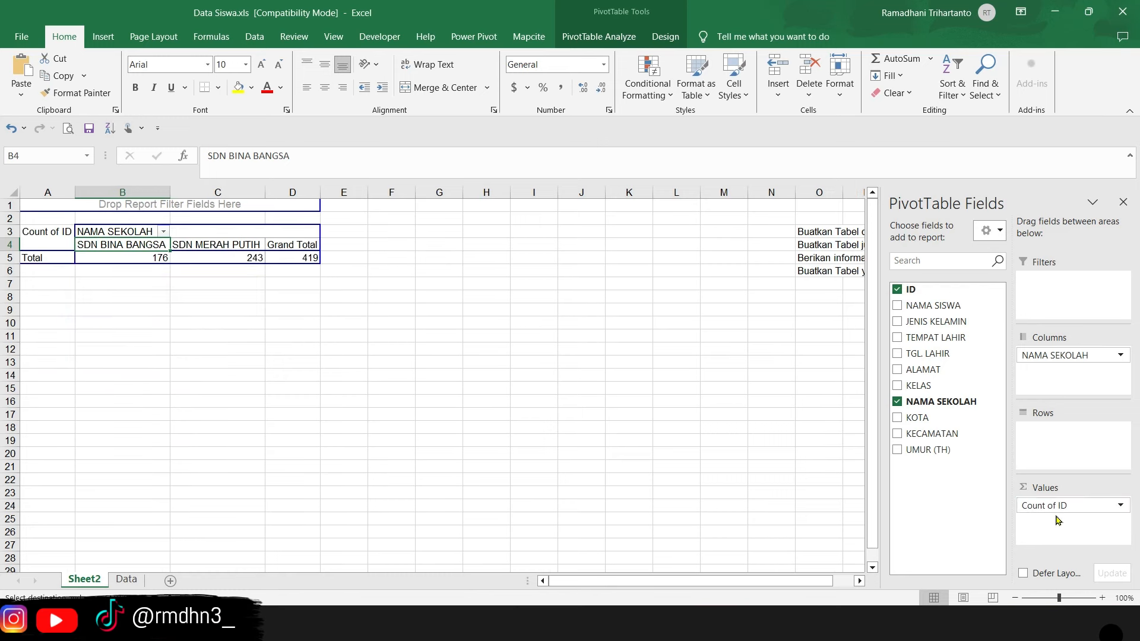
{"action": "left_click", "coordinate": [155, 256]}
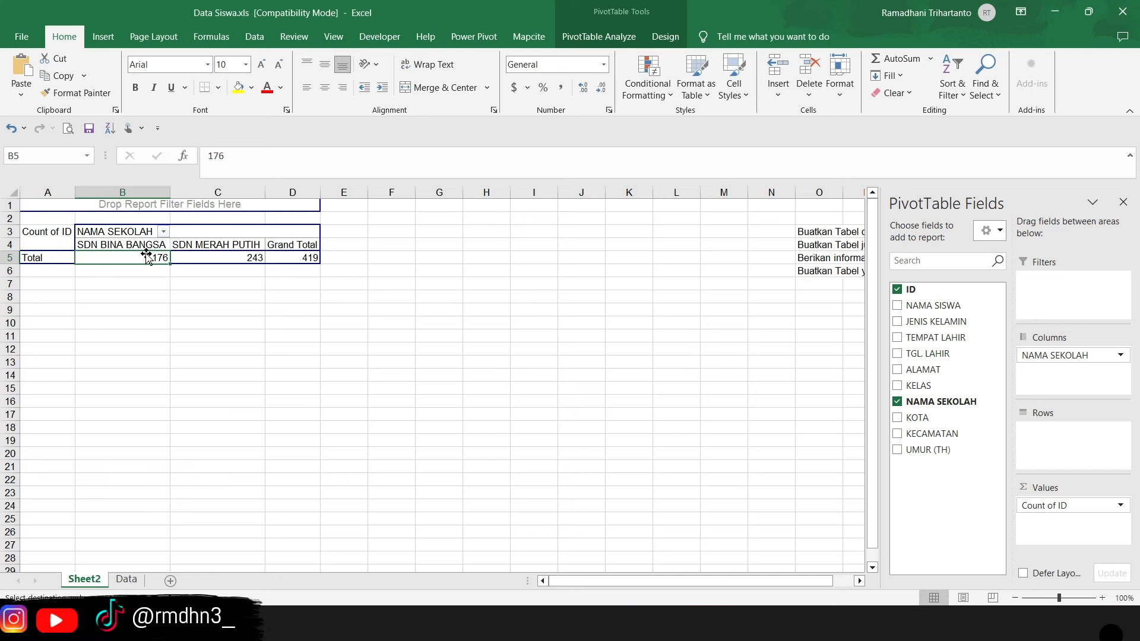
- Check each school's student count against the first request in O3, and read the second request in O4
{"action": "left_click", "coordinate": [213, 262]}
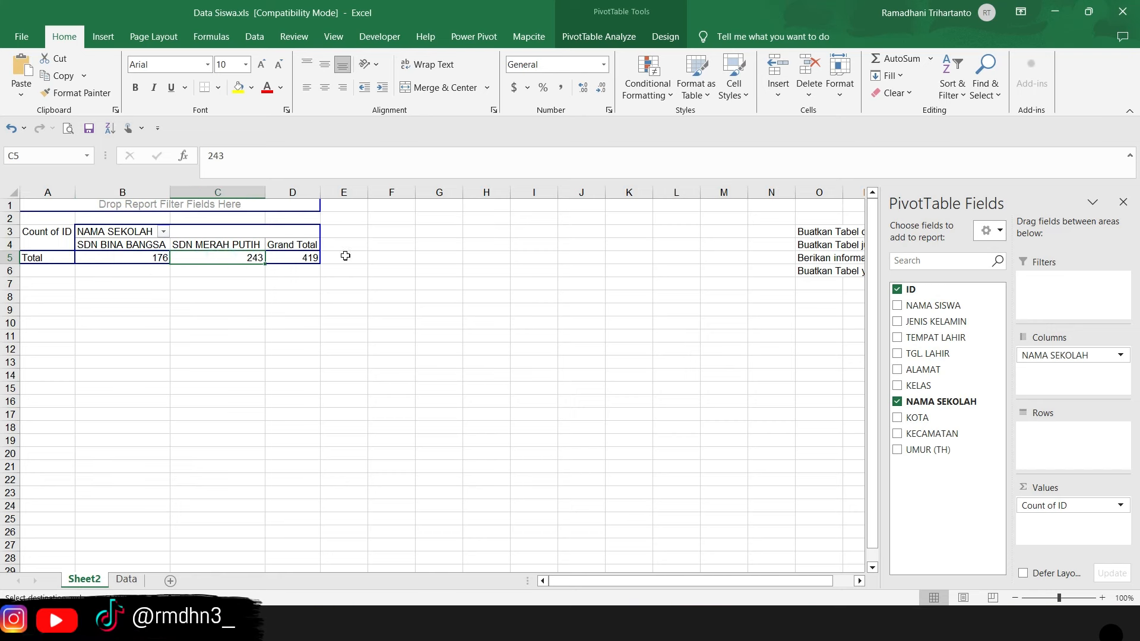
{"action": "left_click_drag", "start_coordinate": [669, 581], "coordinate": [691, 581]}
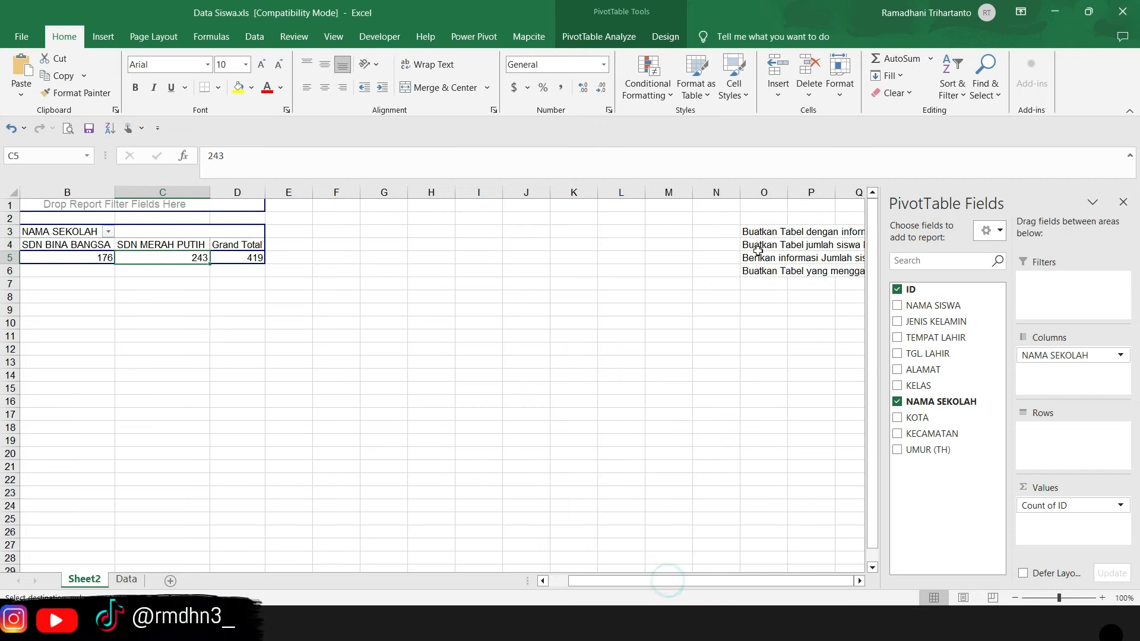
{"action": "left_click", "coordinate": [759, 234]}
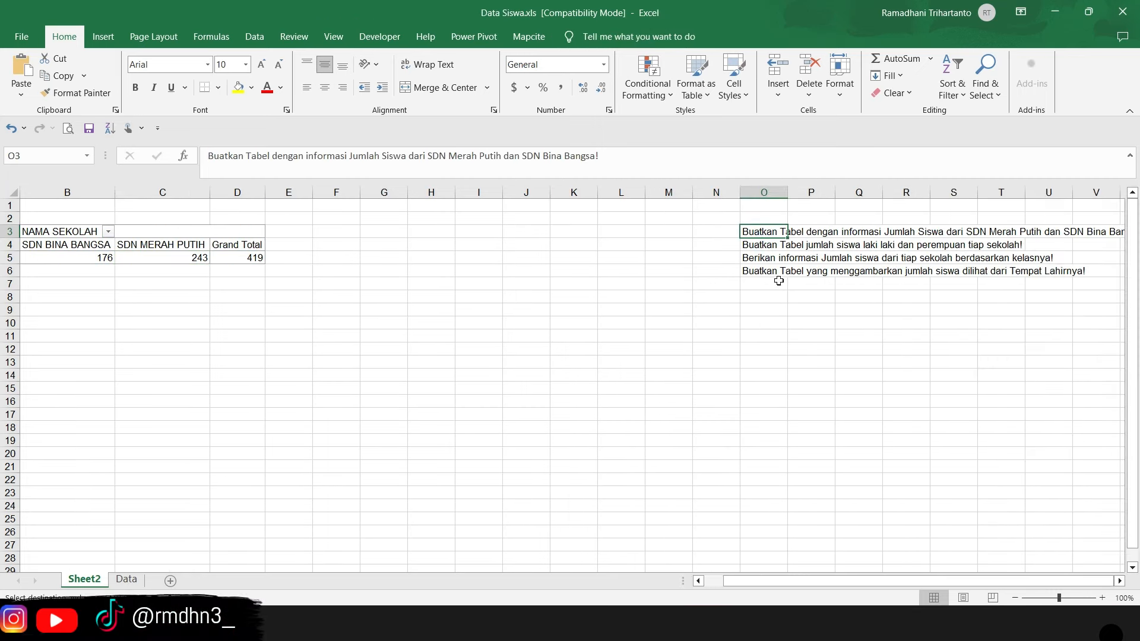
{"action": "left_click", "coordinate": [151, 257]}
{"action": "left_click", "coordinate": [761, 244]}
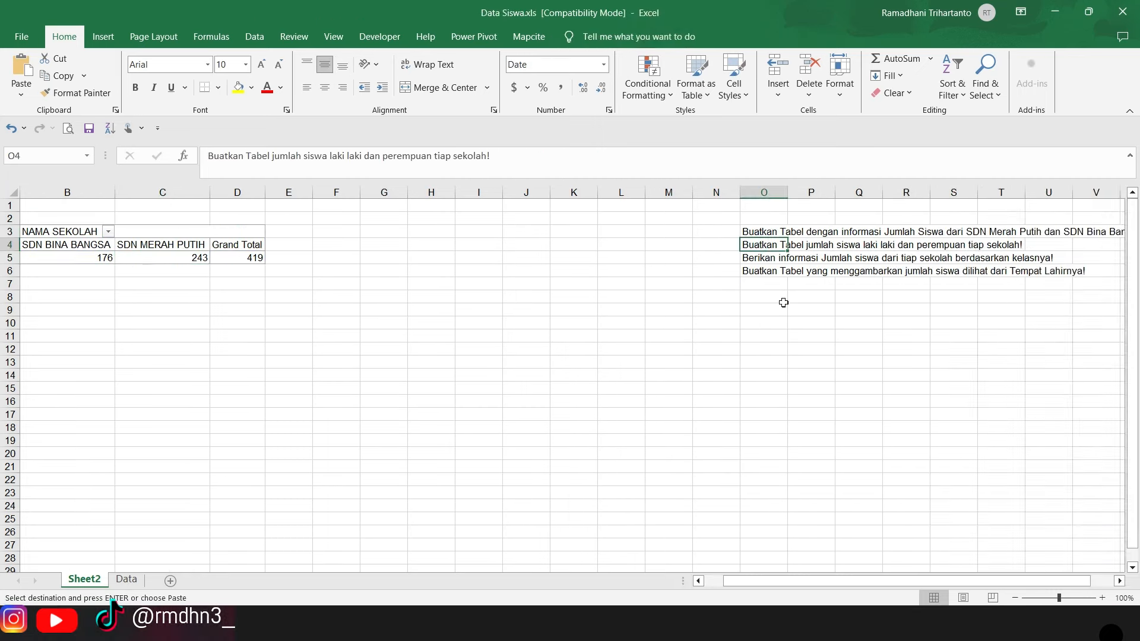
{"action": "left_click_drag", "start_coordinate": [803, 580], "coordinate": [875, 587]}
{"action": "left_click_drag", "start_coordinate": [885, 586], "coordinate": [868, 586]}
{"action": "left_click", "coordinate": [121, 256]}
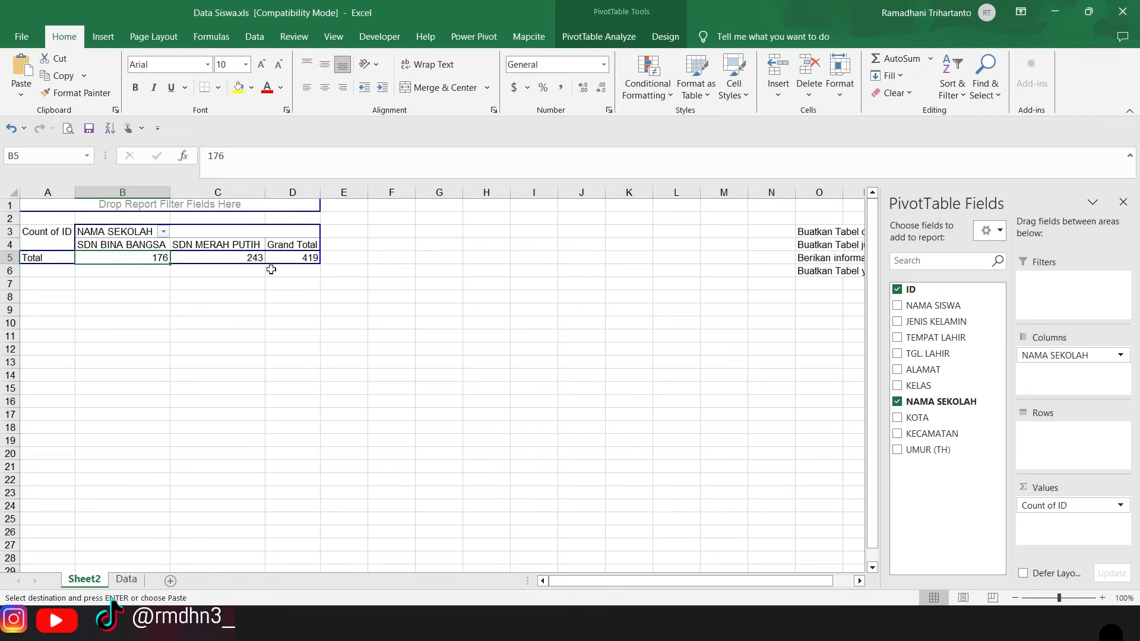
{"action": "left_click_drag", "start_coordinate": [658, 585], "coordinate": [763, 569]}
{"action": "left_click", "coordinate": [772, 243]}
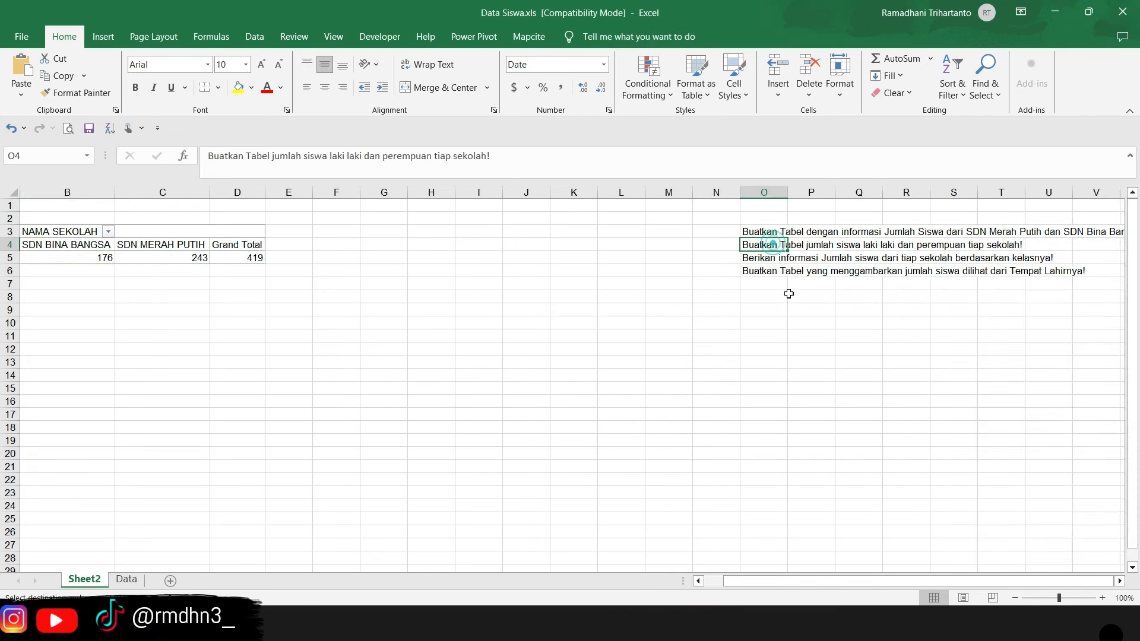
- Check the gender column on the Data sheet and place the JENIS KELAMIN field in the PivotTable's rows
{"action": "left_click_drag", "start_coordinate": [796, 583], "coordinate": [714, 583]}
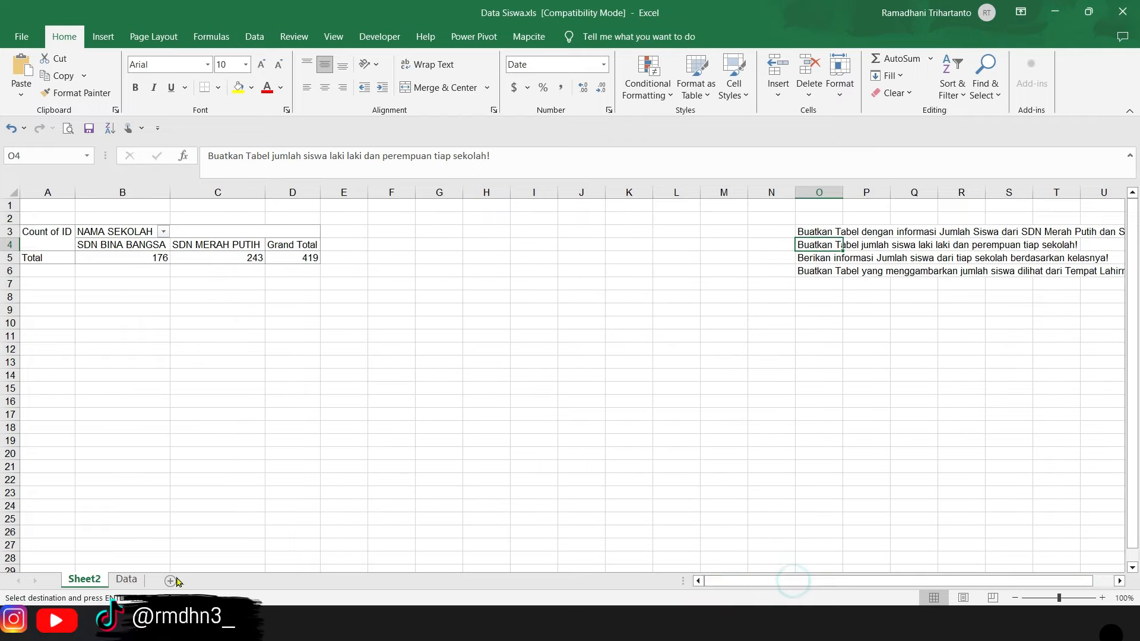
{"action": "left_click", "coordinate": [126, 579]}
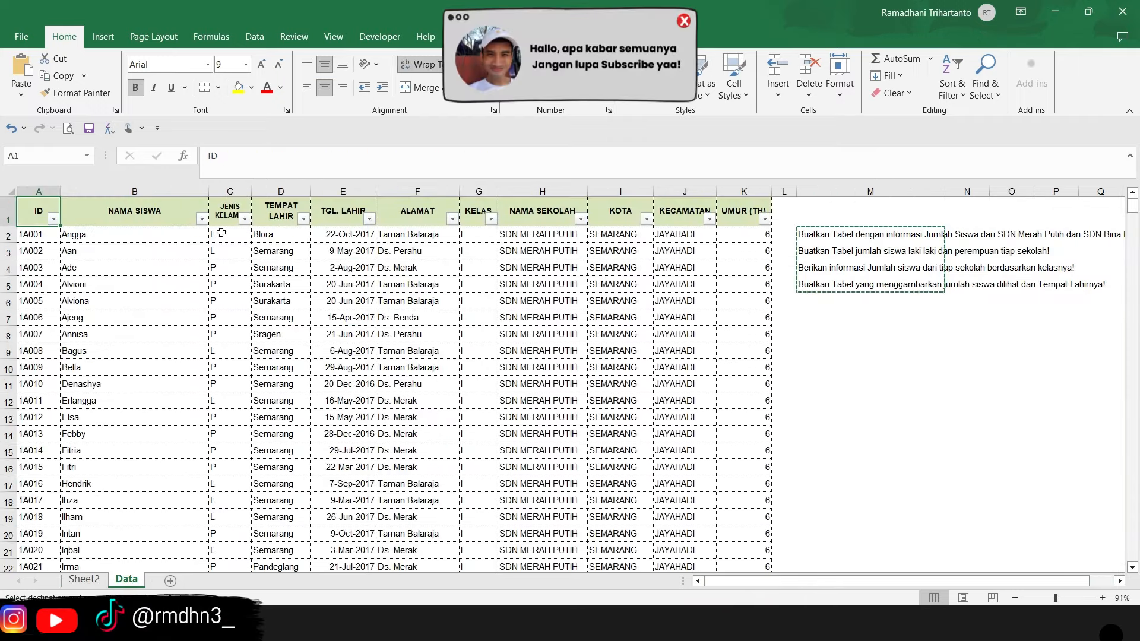
{"action": "left_click", "coordinate": [84, 579]}
{"action": "left_click", "coordinate": [216, 257]}
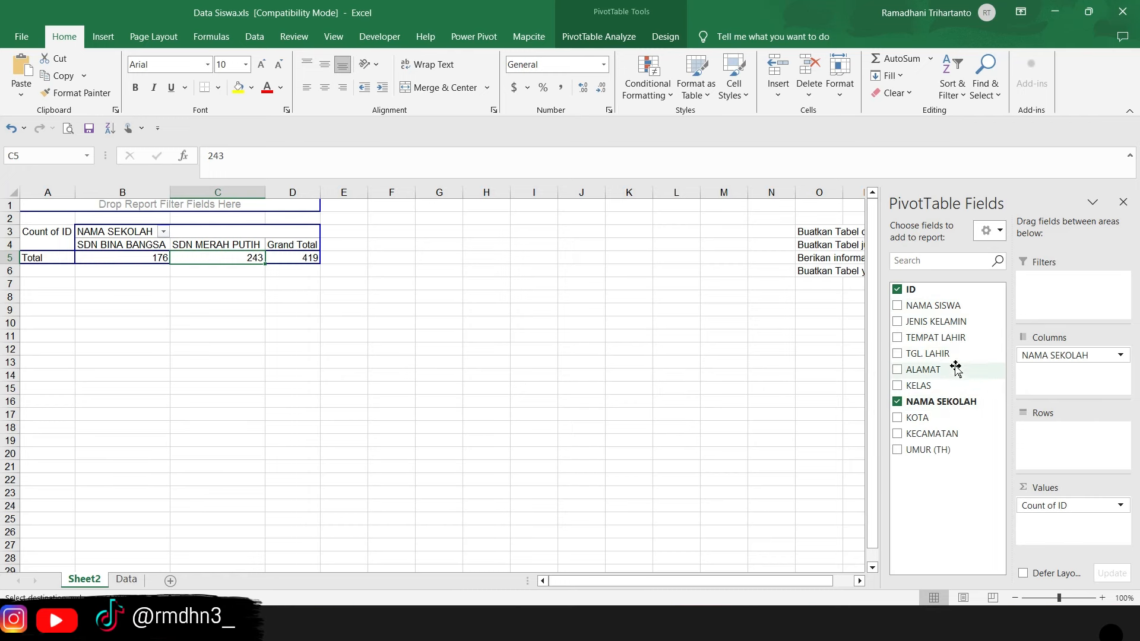
{"action": "left_click_drag", "start_coordinate": [937, 326], "coordinate": [1050, 442]}
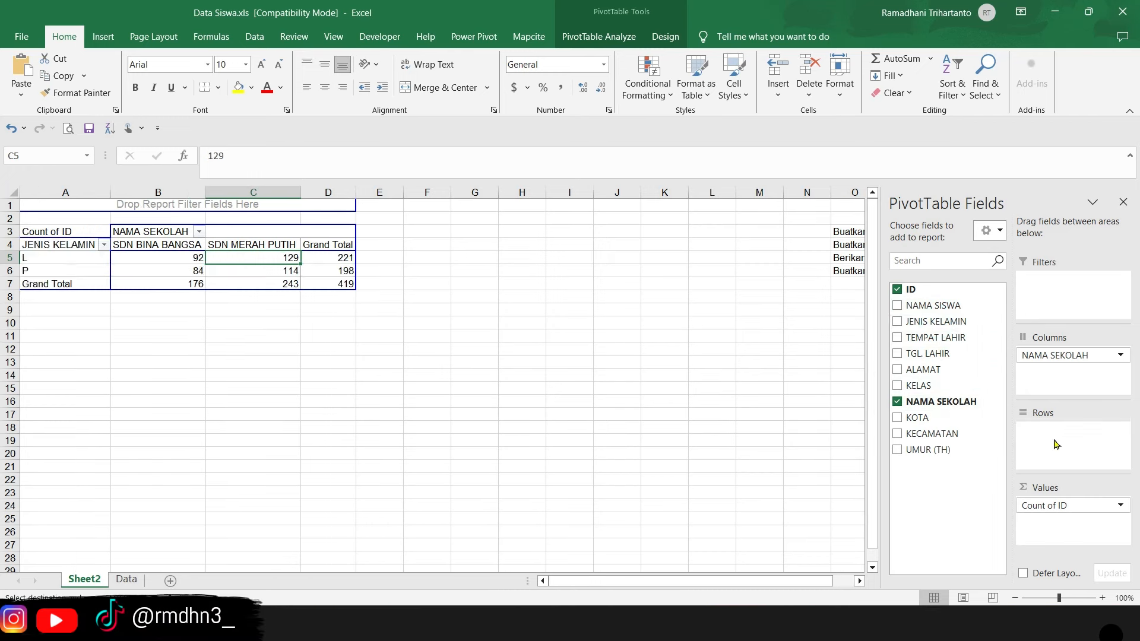
- Examine the L and P student counts for SDN BINA BANGSA and SDN MERAH PUTIH, and the overall grand total
{"action": "left_click", "coordinate": [157, 243]}
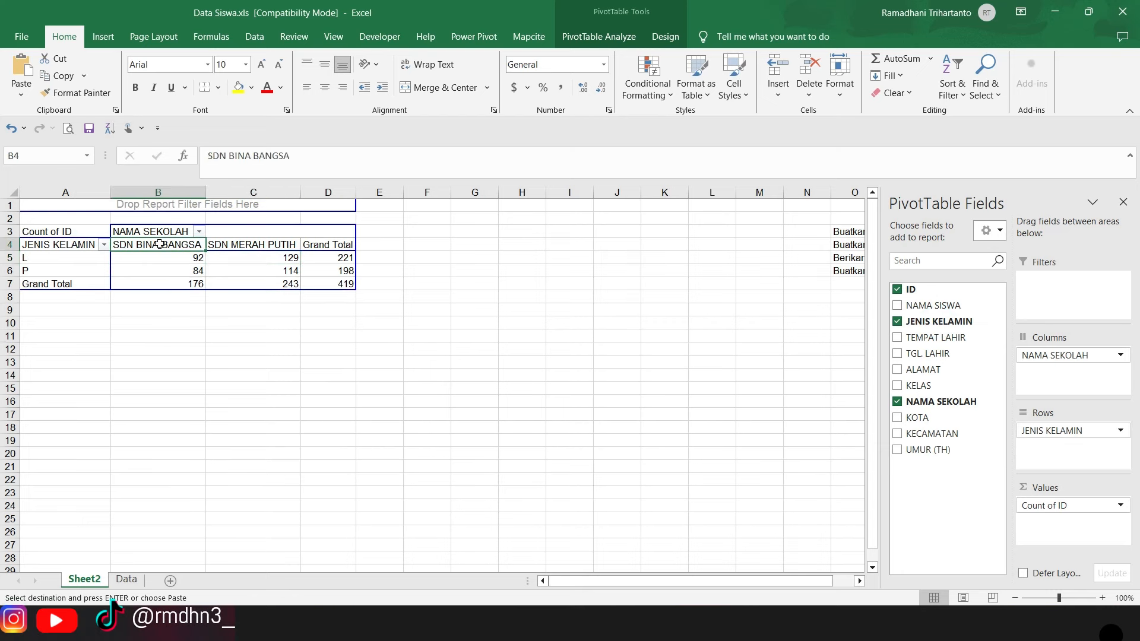
{"action": "left_click", "coordinate": [38, 262]}
{"action": "left_click", "coordinate": [157, 258]}
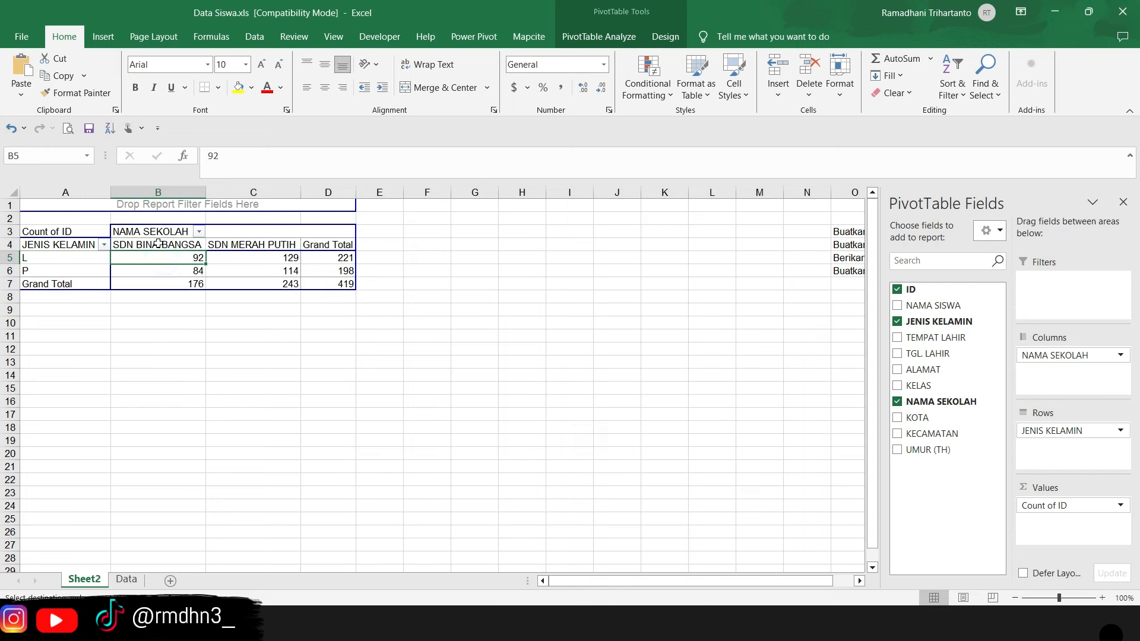
{"action": "left_click", "coordinate": [158, 243]}
{"action": "left_click", "coordinate": [76, 274]}
{"action": "left_click", "coordinate": [150, 276]}
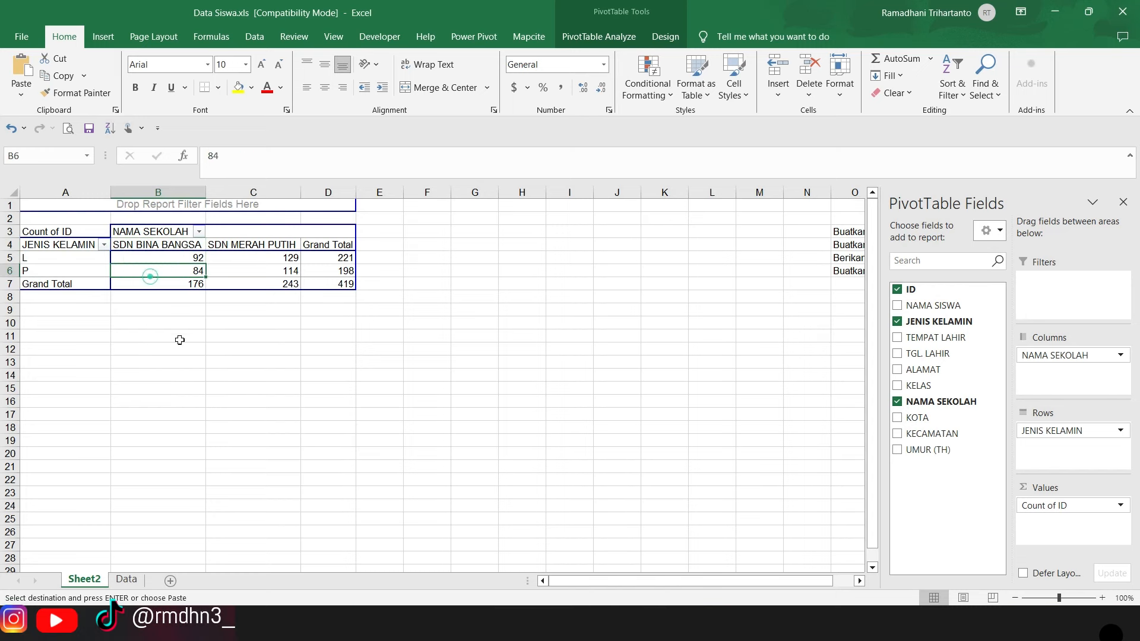
{"action": "left_click", "coordinate": [244, 243]}
{"action": "left_click", "coordinate": [45, 263]}
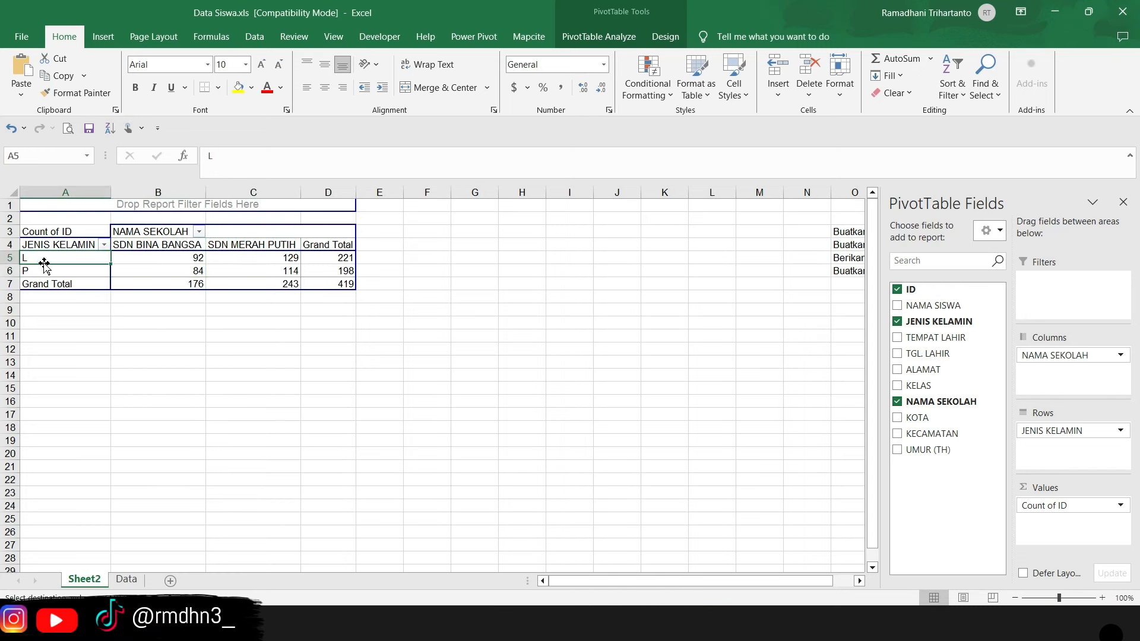
{"action": "left_click", "coordinate": [277, 258]}
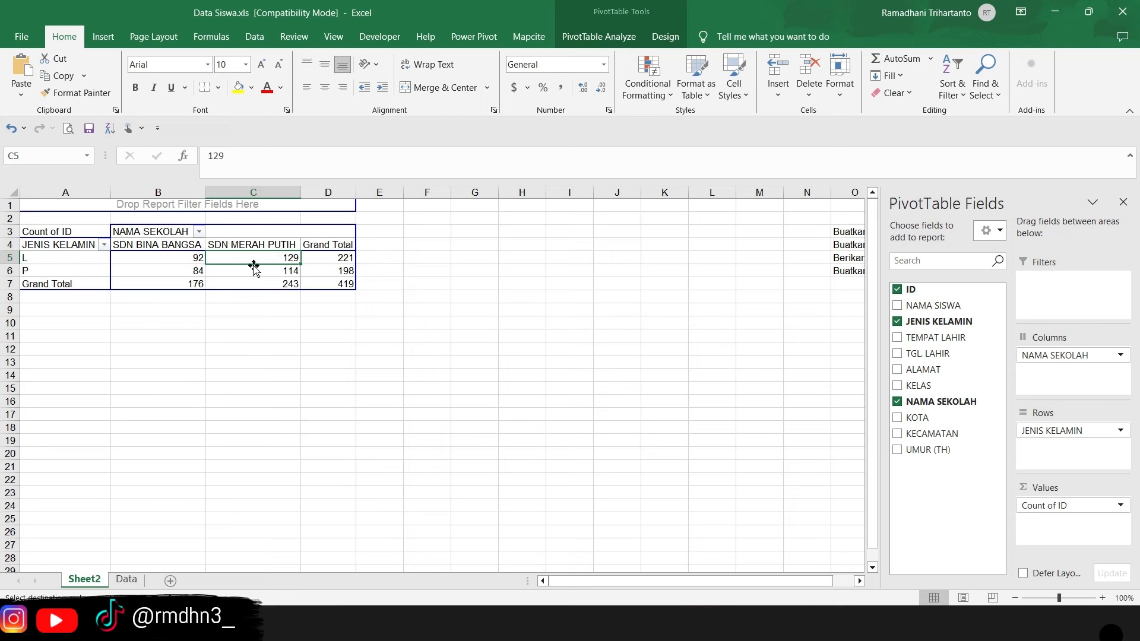
{"action": "left_click", "coordinate": [249, 244]}
{"action": "left_click", "coordinate": [41, 272]}
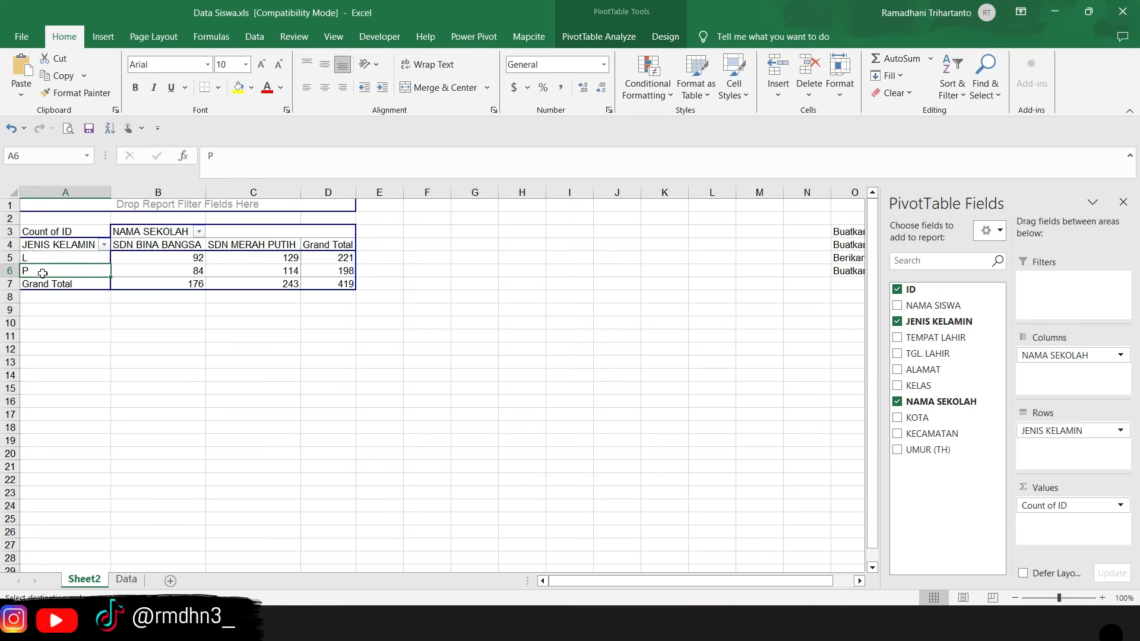
{"action": "left_click", "coordinate": [268, 273]}
{"action": "left_click", "coordinate": [323, 284]}
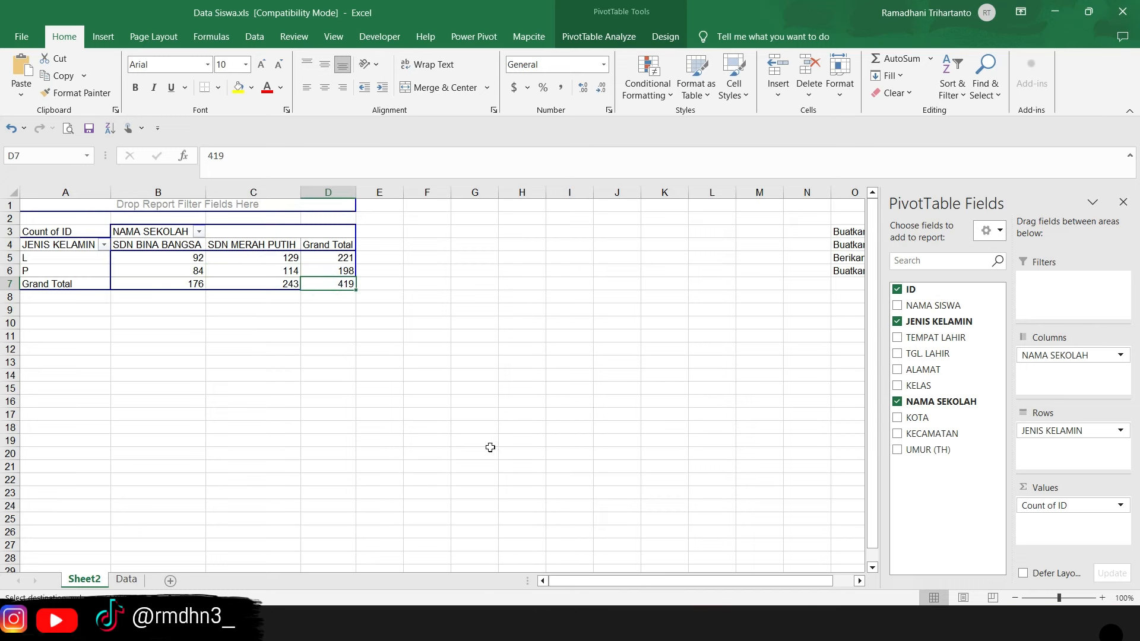
- Read the third request in O5 and replace the JENIS KELAMIN field with KELAS in the PivotTable's rows
{"action": "left_click_drag", "start_coordinate": [594, 583], "coordinate": [478, 570]}
{"action": "mouse_move", "coordinate": [645, 582]}
{"action": "left_mouse_down"}
{"action": "mouse_move", "coordinate": [695, 583]}
{"action": "mouse_move", "coordinate": [635, 582]}
{"action": "left_mouse_up"}
{"action": "left_click", "coordinate": [758, 260]}
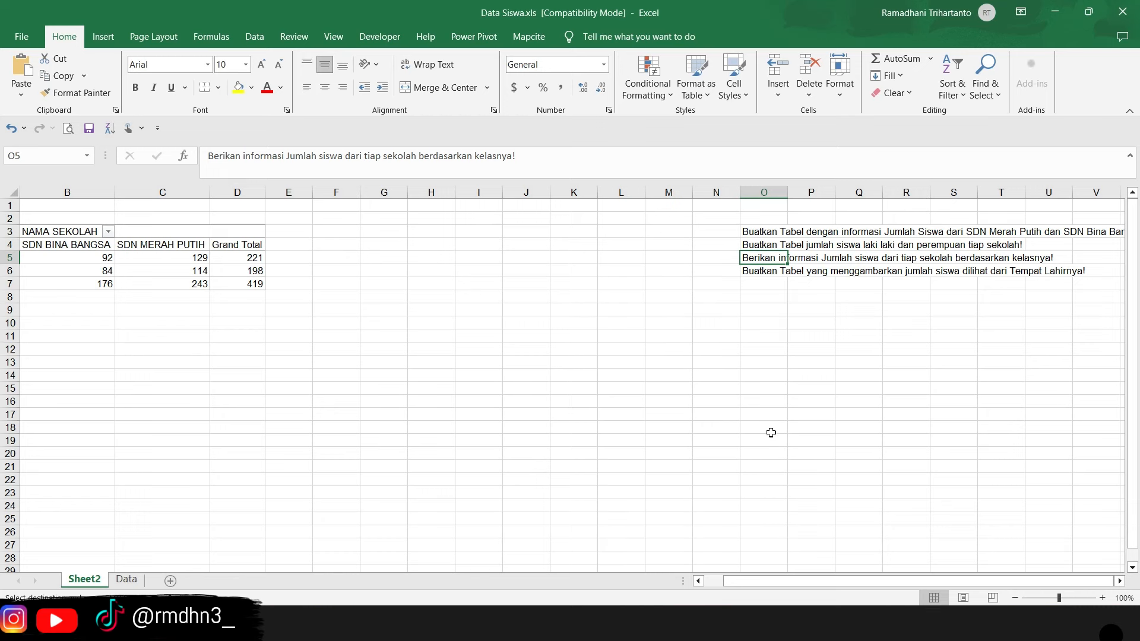
{"action": "left_click_drag", "start_coordinate": [781, 583], "coordinate": [756, 582]}
{"action": "left_click", "coordinate": [163, 255]}
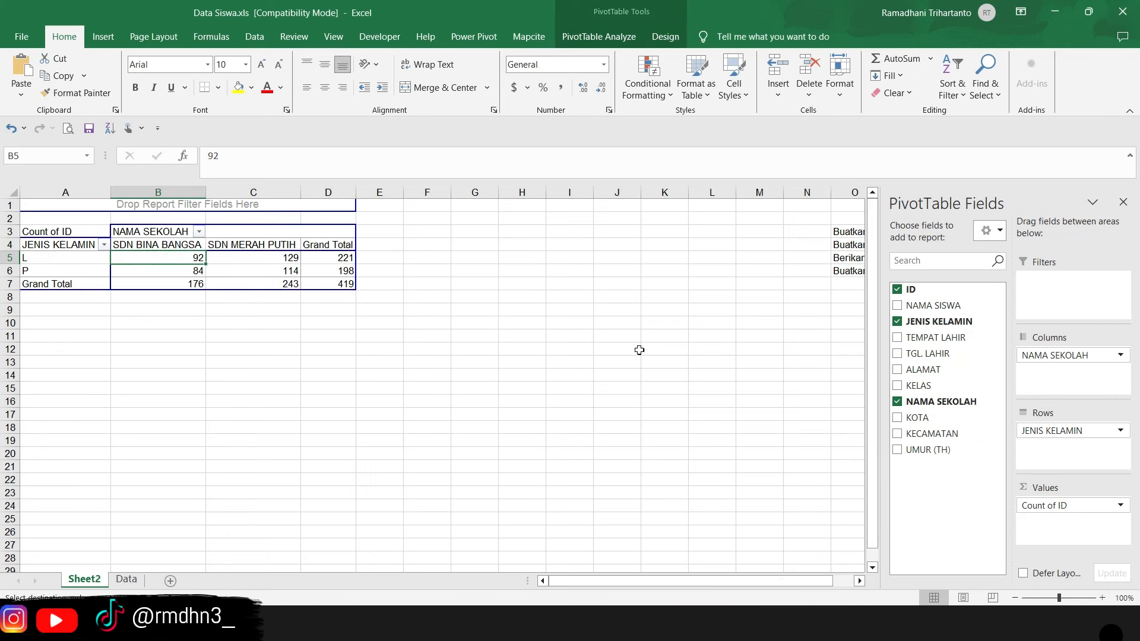
{"action": "left_click", "coordinate": [1075, 432]}
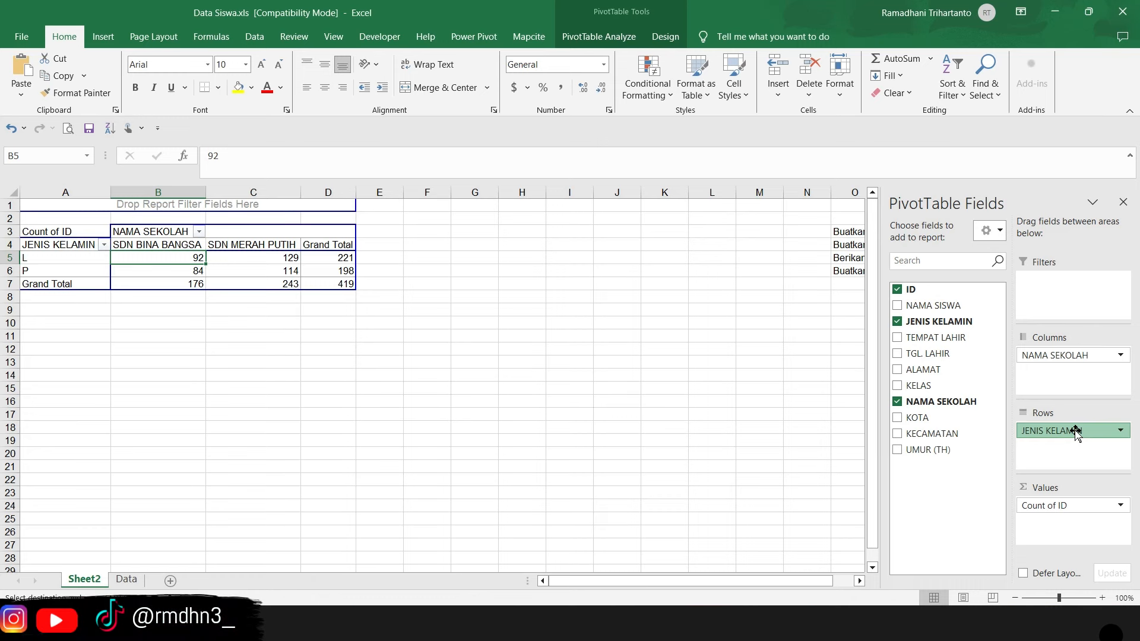
{"action": "left_click_drag", "start_coordinate": [1076, 432], "coordinate": [936, 358]}
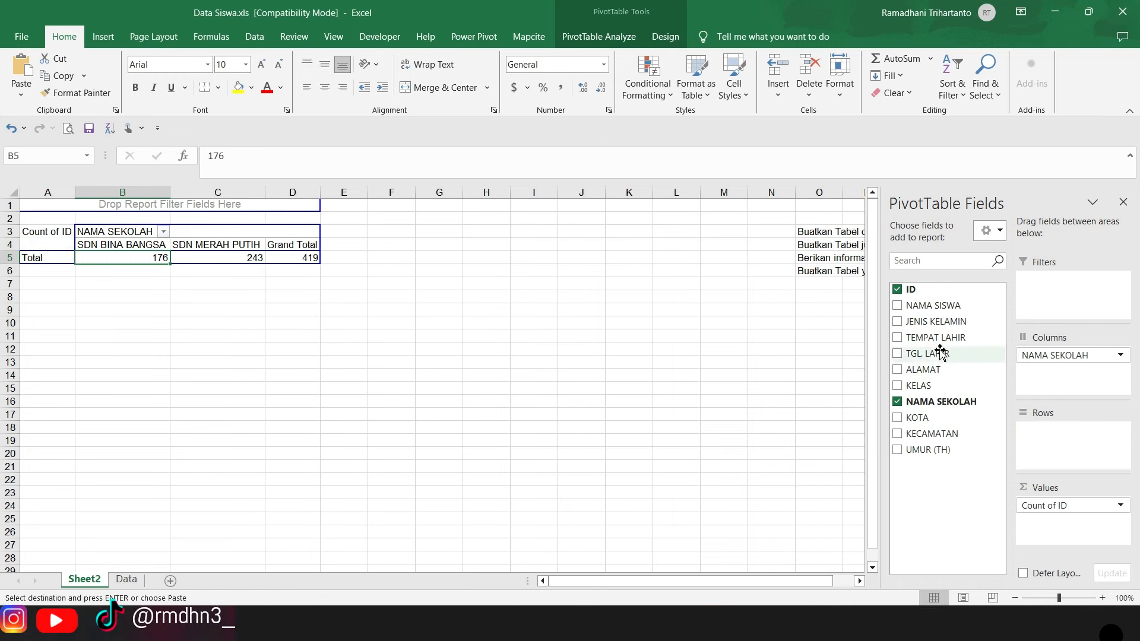
{"action": "left_click_drag", "start_coordinate": [694, 580], "coordinate": [553, 552]}
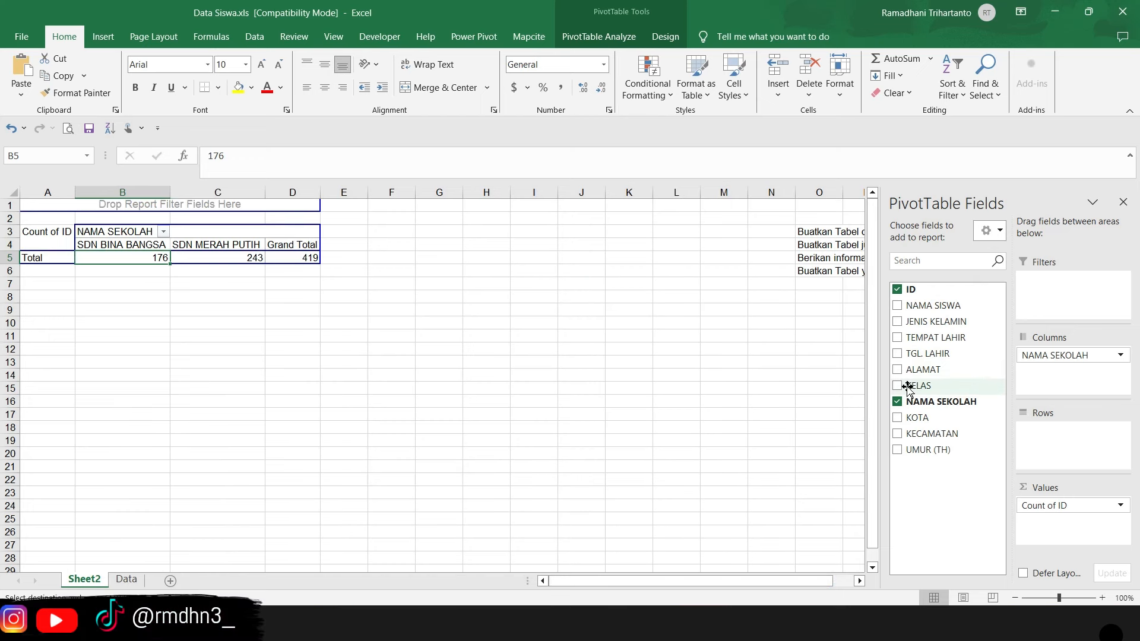
{"action": "left_click_drag", "start_coordinate": [907, 387], "coordinate": [1073, 447]}
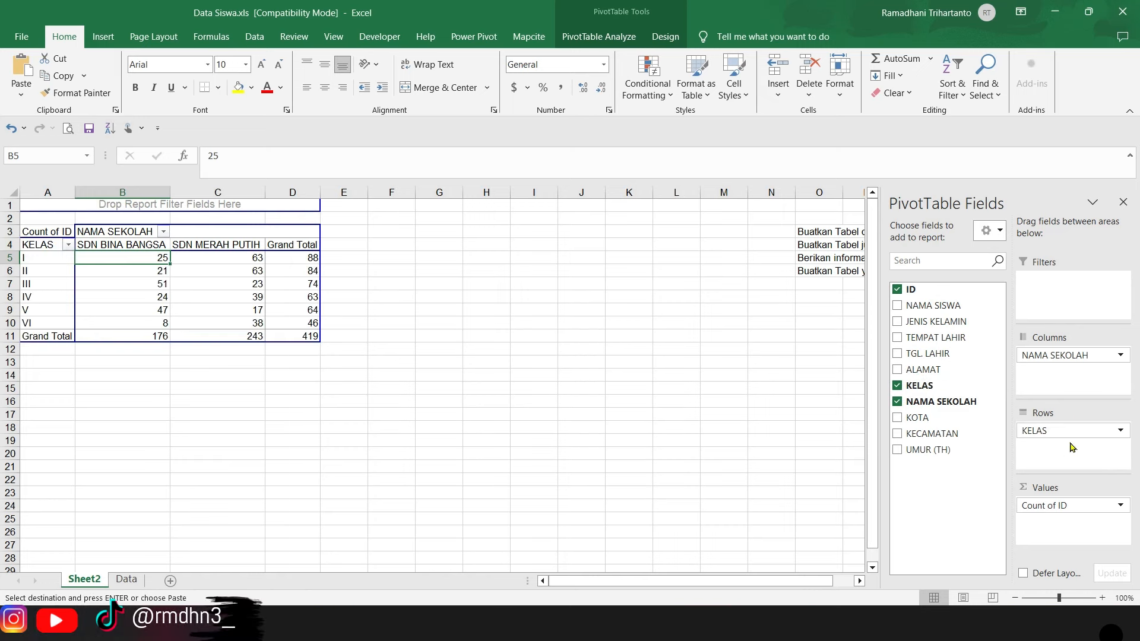
- Examine the student counts per class at SDN BINA BANGSA and SDN MERAH PUTIH, and the overall grand total
{"action": "left_click", "coordinate": [120, 246]}
{"action": "left_click", "coordinate": [131, 262]}
{"action": "left_click", "coordinate": [134, 285]}
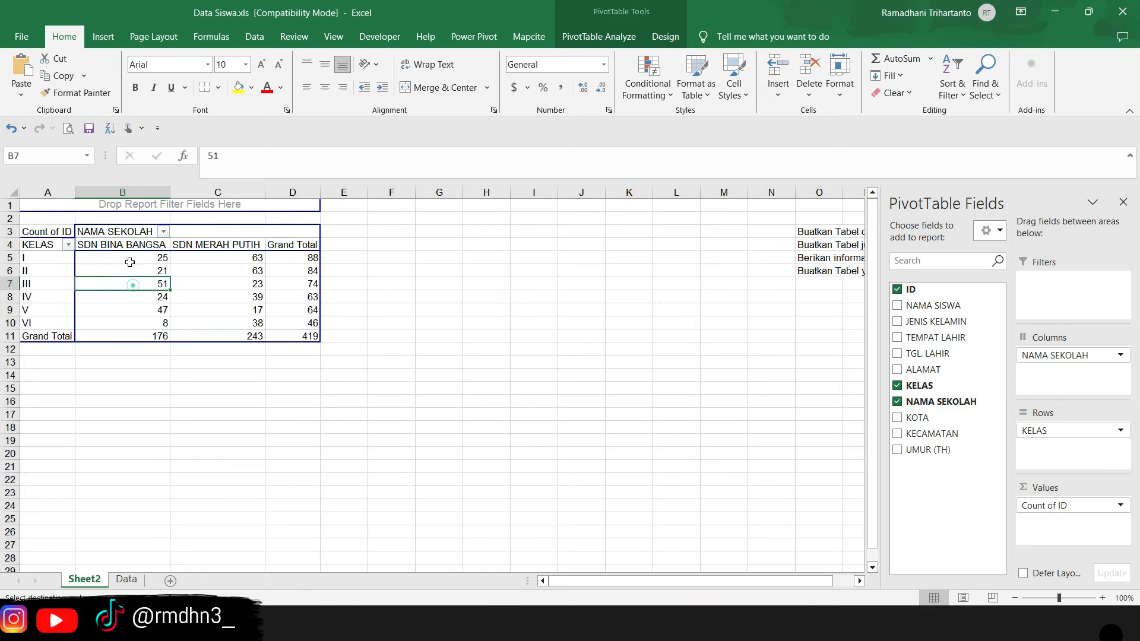
{"action": "left_click", "coordinate": [128, 255]}
{"action": "mouse_move", "coordinate": [213, 290]}
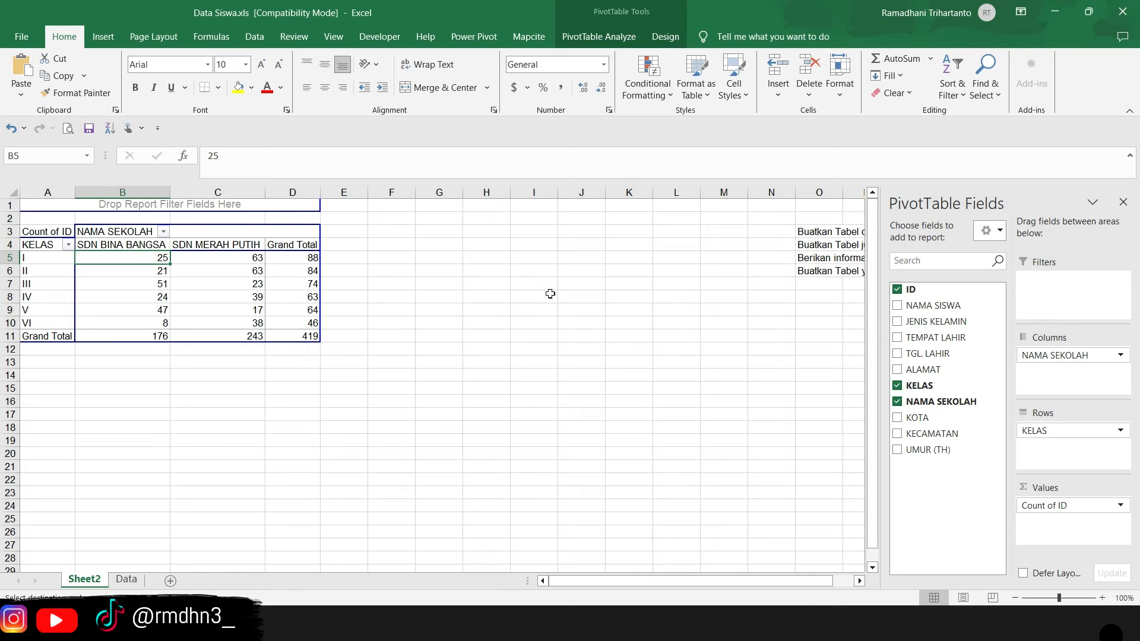
{"action": "left_click", "coordinate": [48, 258]}
{"action": "left_click", "coordinate": [136, 245]}
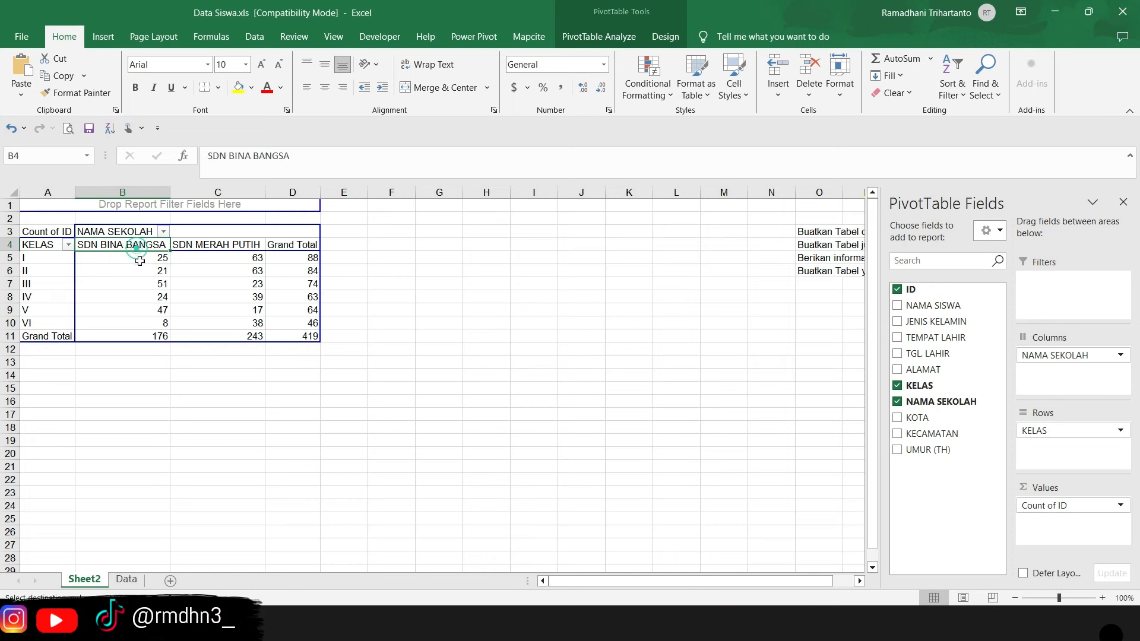
{"action": "left_click", "coordinate": [140, 260]}
{"action": "left_click", "coordinate": [39, 271]}
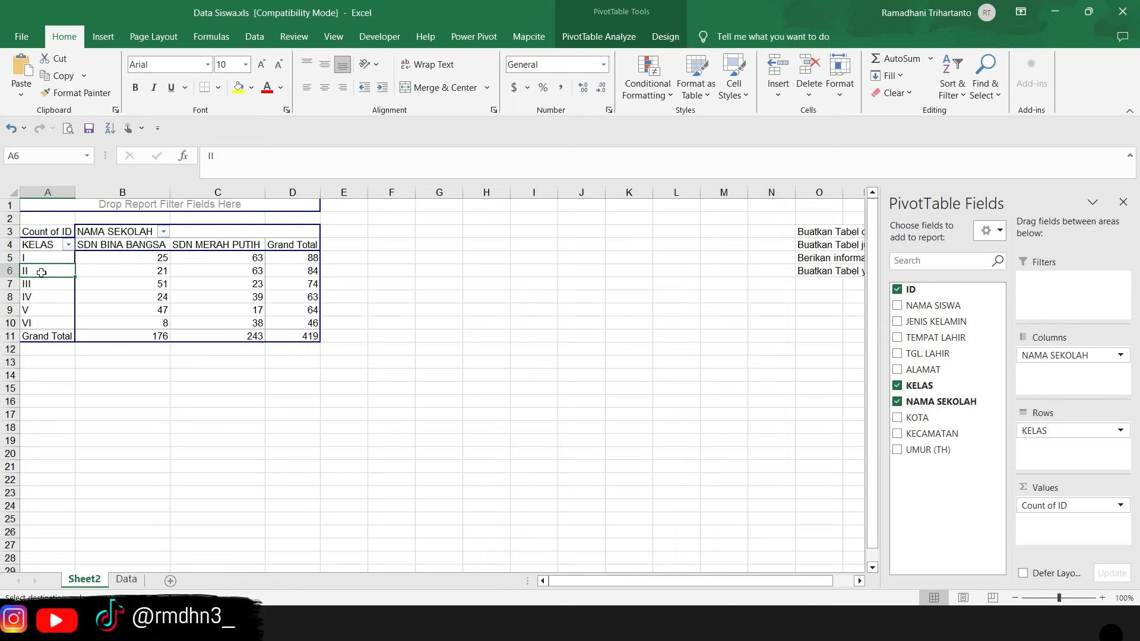
{"action": "left_click", "coordinate": [135, 244]}
{"action": "left_click", "coordinate": [144, 273]}
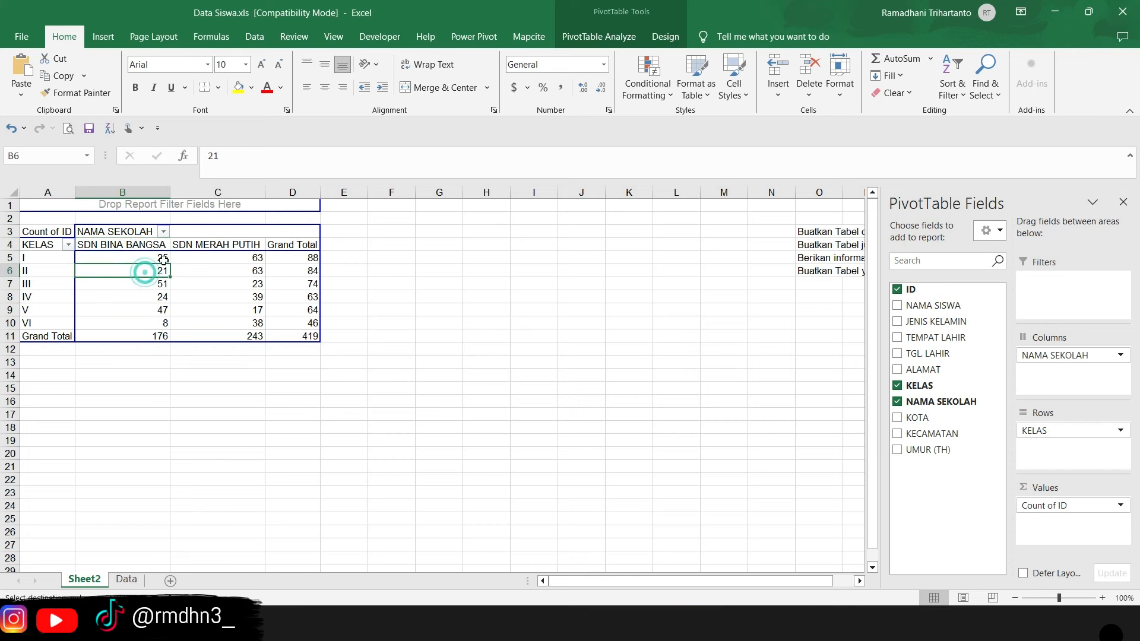
{"action": "left_click", "coordinate": [304, 339]}
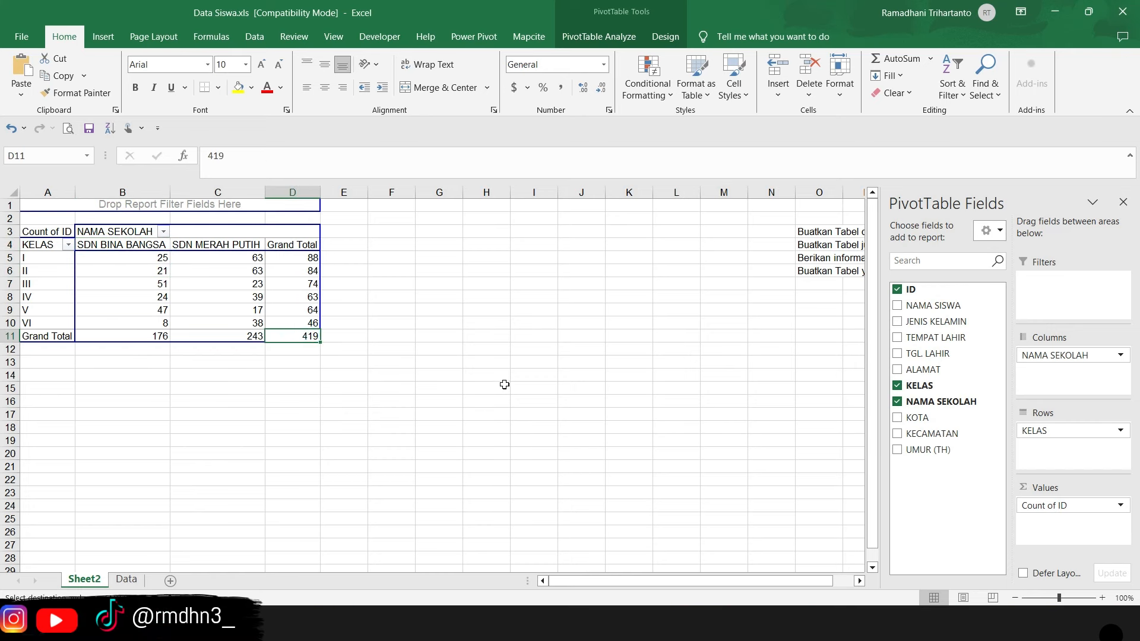
- Read the fourth request in O6, about the number of students by place of birth
{"action": "left_click_drag", "start_coordinate": [620, 584], "coordinate": [723, 585]}
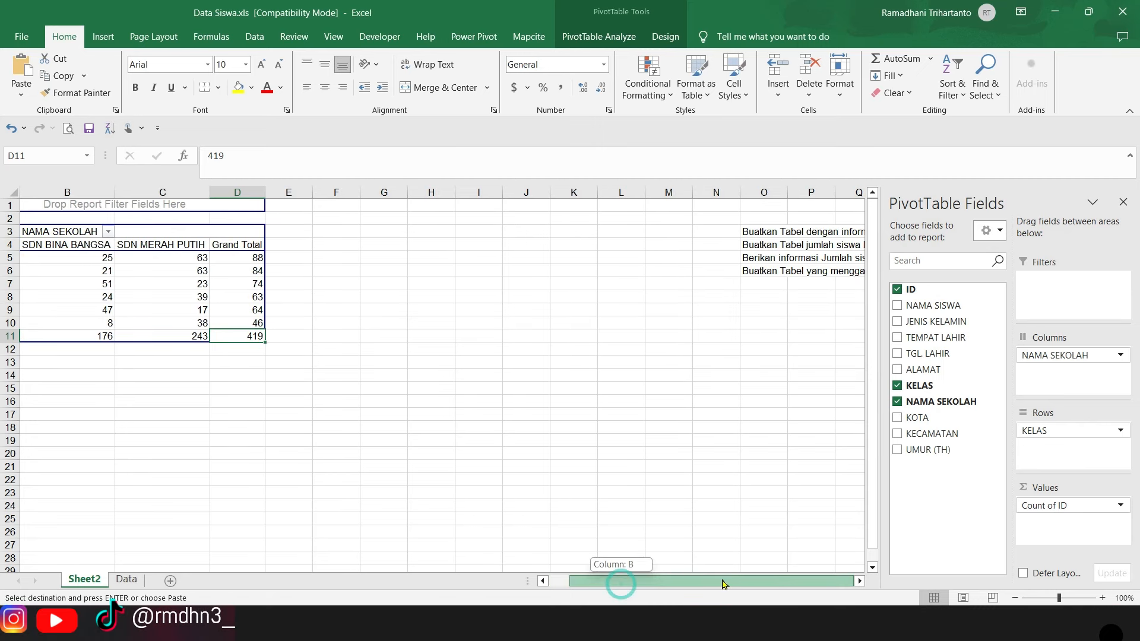
{"action": "left_click", "coordinate": [763, 271]}
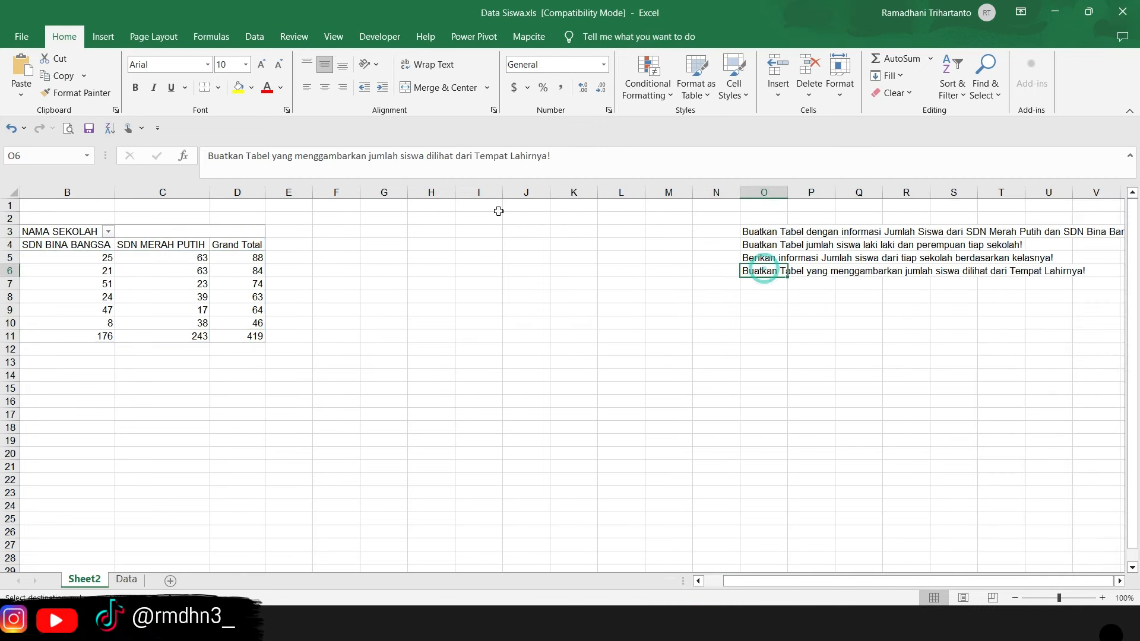
{"action": "left_click", "coordinate": [188, 252]}
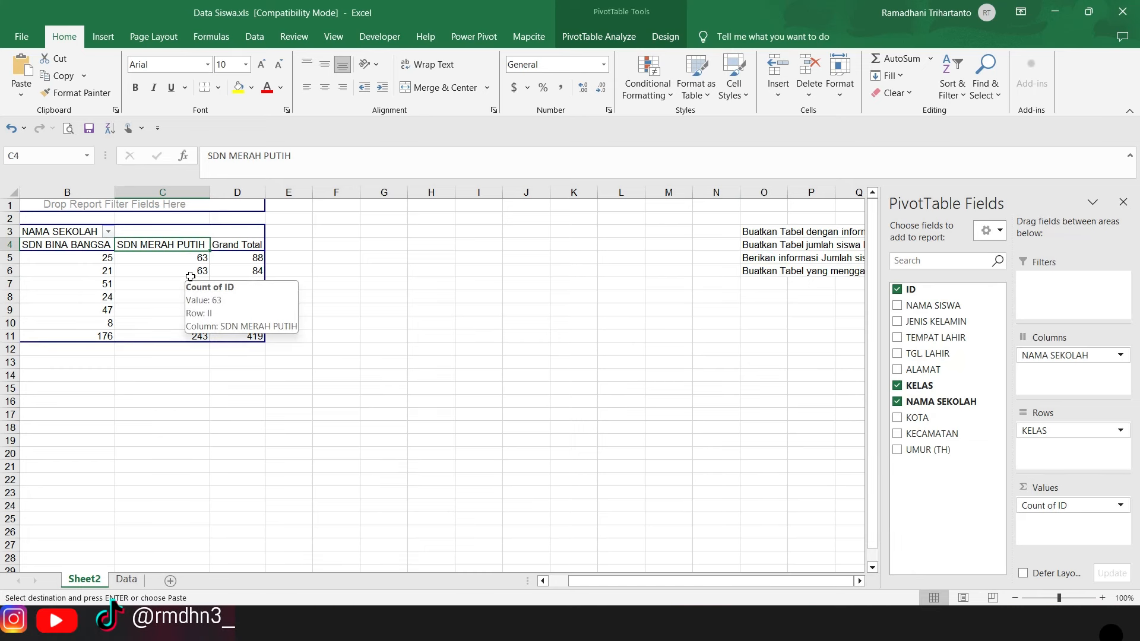
{"action": "left_click_drag", "start_coordinate": [696, 582], "coordinate": [677, 576]}
{"action": "left_click", "coordinate": [763, 280]}
{"action": "left_click", "coordinate": [760, 272]}
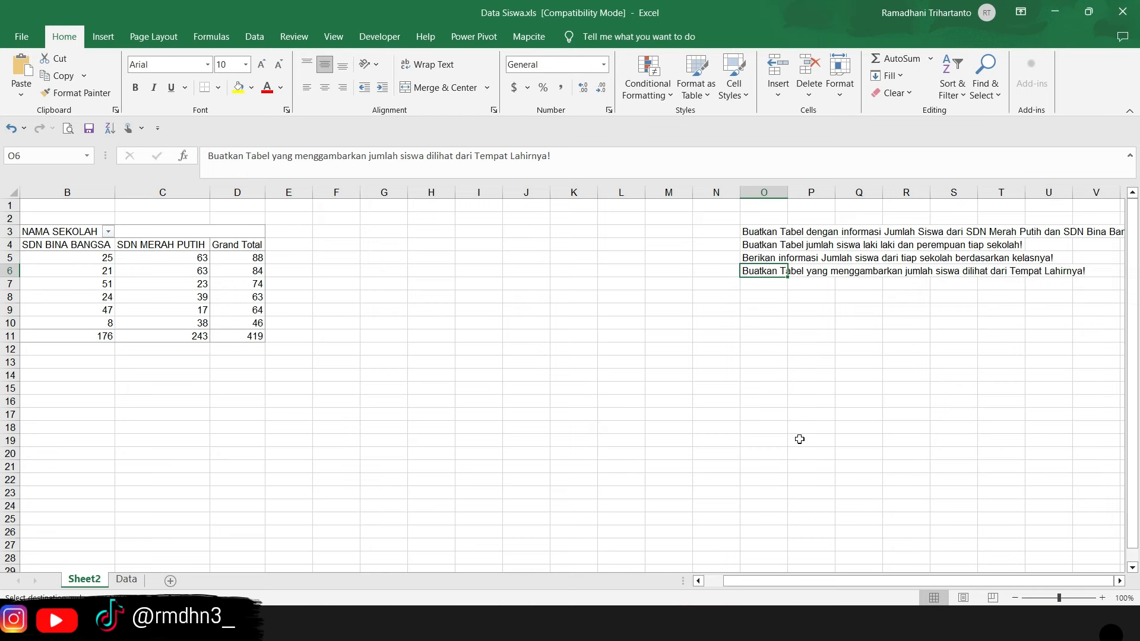
- Remove the NAMA SEKOLAH field from the PivotTable's columns and the KELAS field from its rows
{"action": "left_click_drag", "start_coordinate": [851, 581], "coordinate": [831, 582]}
{"action": "left_click", "coordinate": [42, 269]}
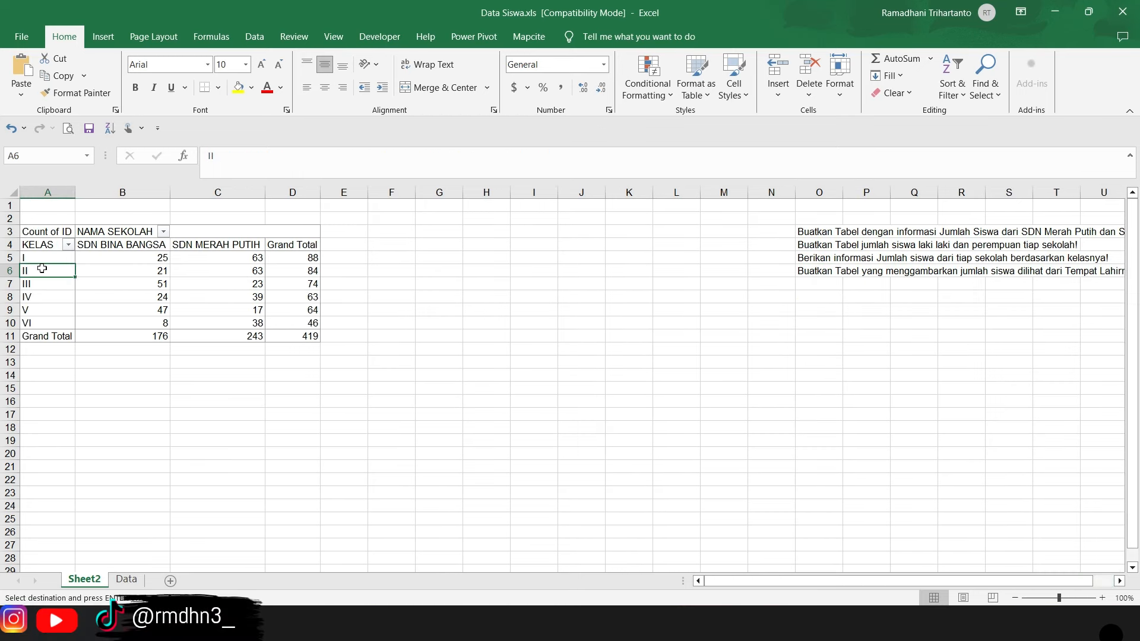
{"action": "left_click", "coordinate": [42, 269]}
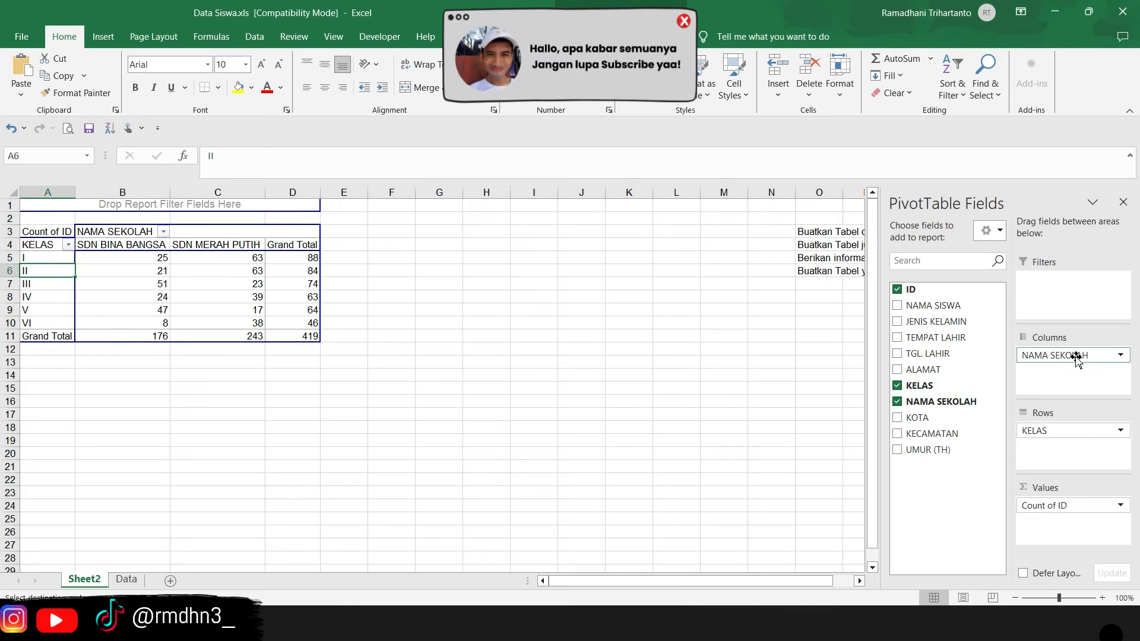
{"action": "left_click_drag", "start_coordinate": [1078, 362], "coordinate": [924, 400]}
{"action": "left_click_drag", "start_coordinate": [1061, 433], "coordinate": [997, 389]}
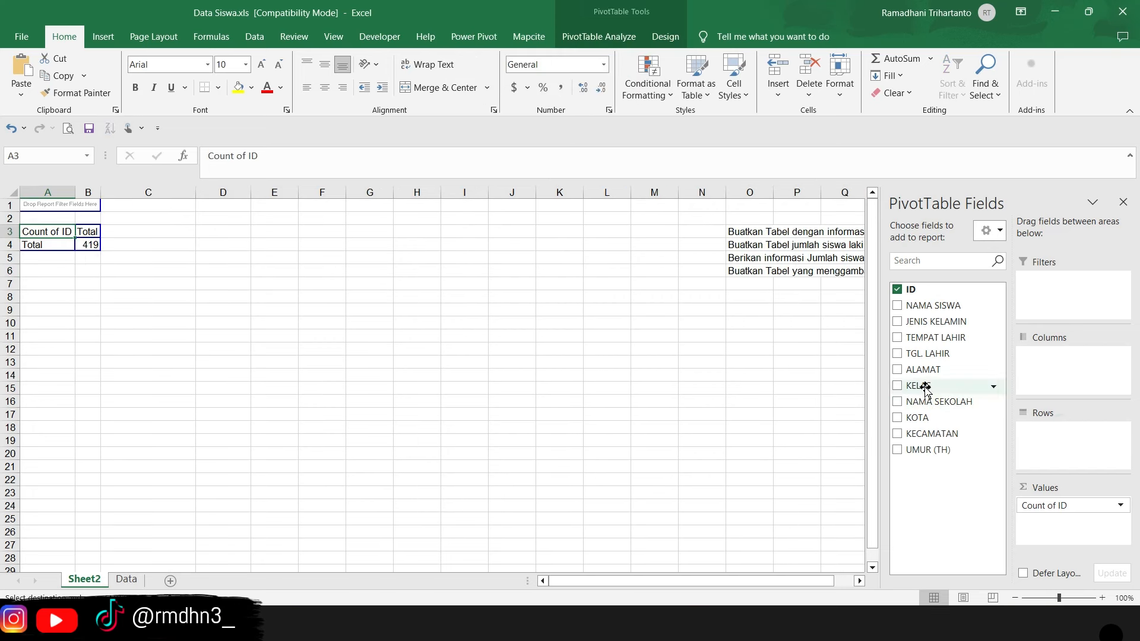
- Recheck the place-of-birth request and place the TEMPAT LAHIR field in the PivotTable's rows
{"action": "left_click_drag", "start_coordinate": [663, 580], "coordinate": [679, 580]}
{"action": "left_click", "coordinate": [861, 581]}
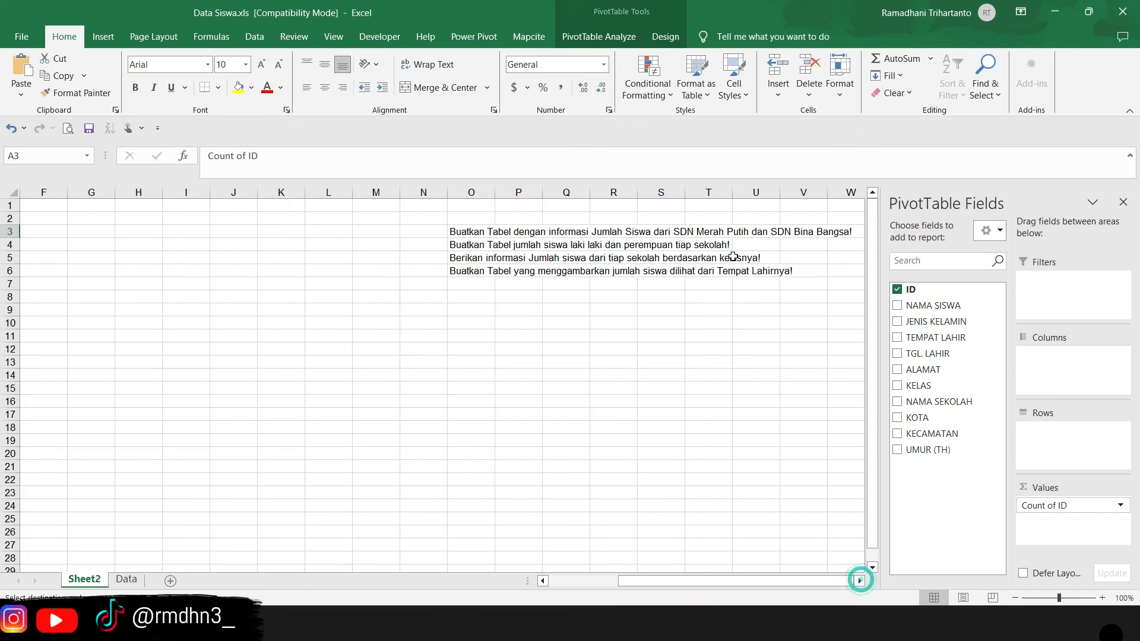
{"action": "left_click_drag", "start_coordinate": [766, 582], "coordinate": [698, 581]}
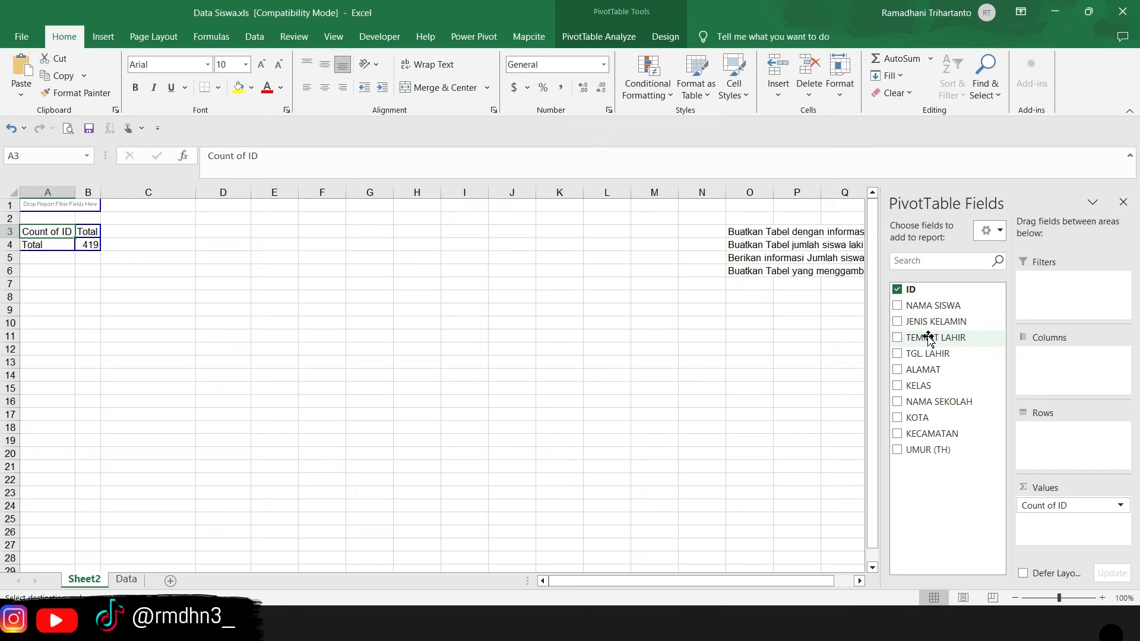
{"action": "left_click_drag", "start_coordinate": [929, 339], "coordinate": [1062, 443]}
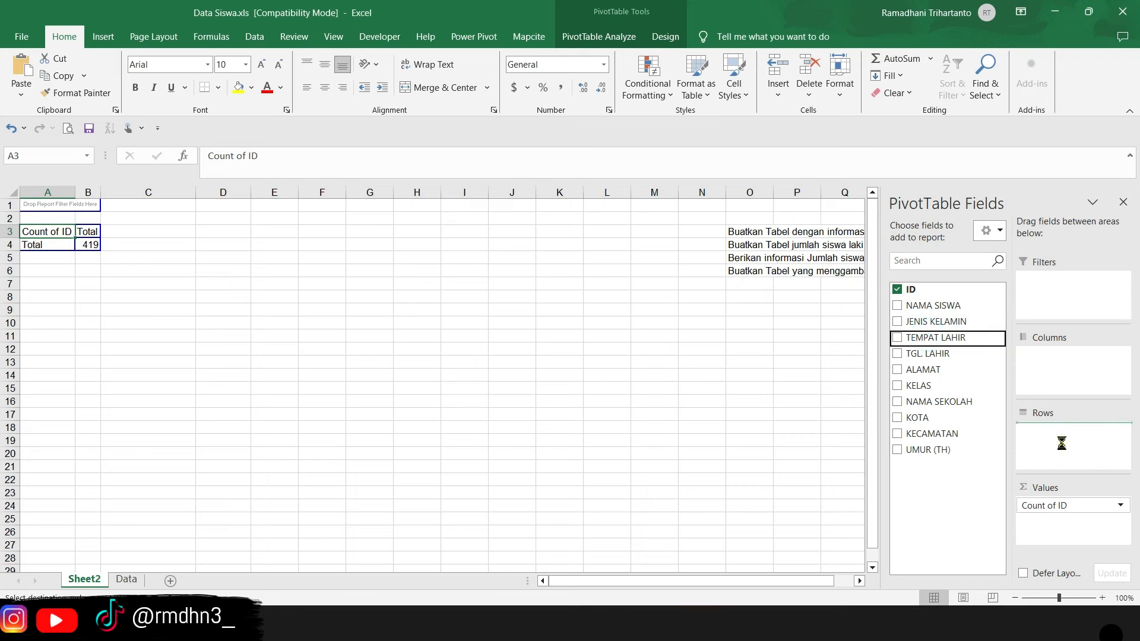
- Examine the list of birthplaces and the student count for each one in the PivotTable
{"action": "left_click", "coordinate": [45, 259]}
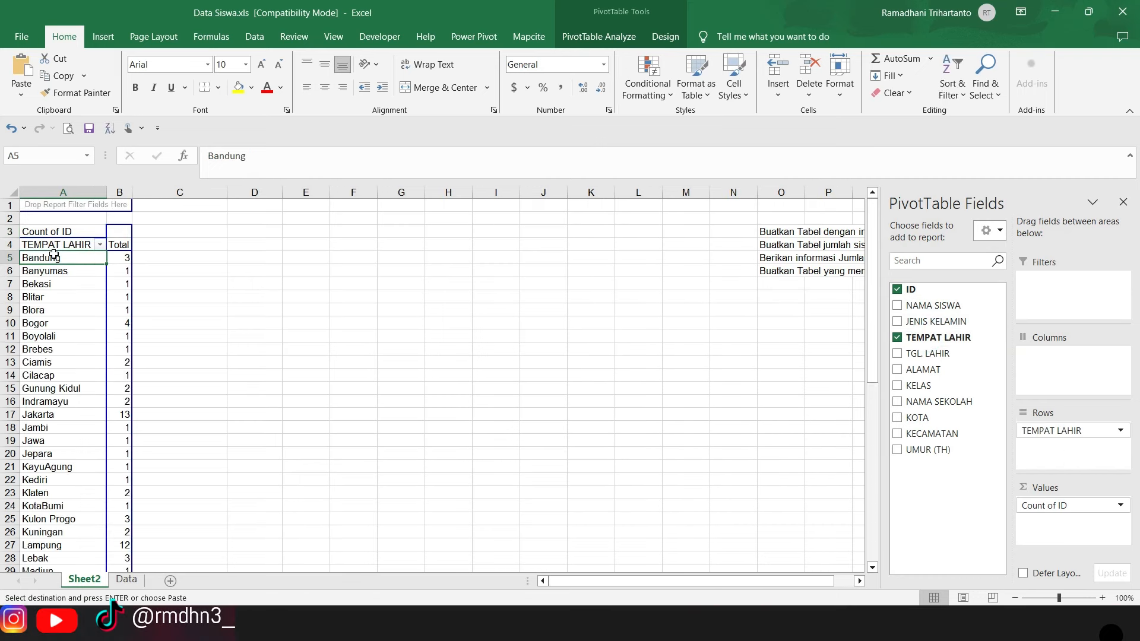
{"action": "scroll", "coordinate": [90, 388], "scroll_direction": "down", "scroll_amount": 2}
{"action": "scroll", "coordinate": [77, 361], "scroll_direction": "up", "scroll_amount": 2}
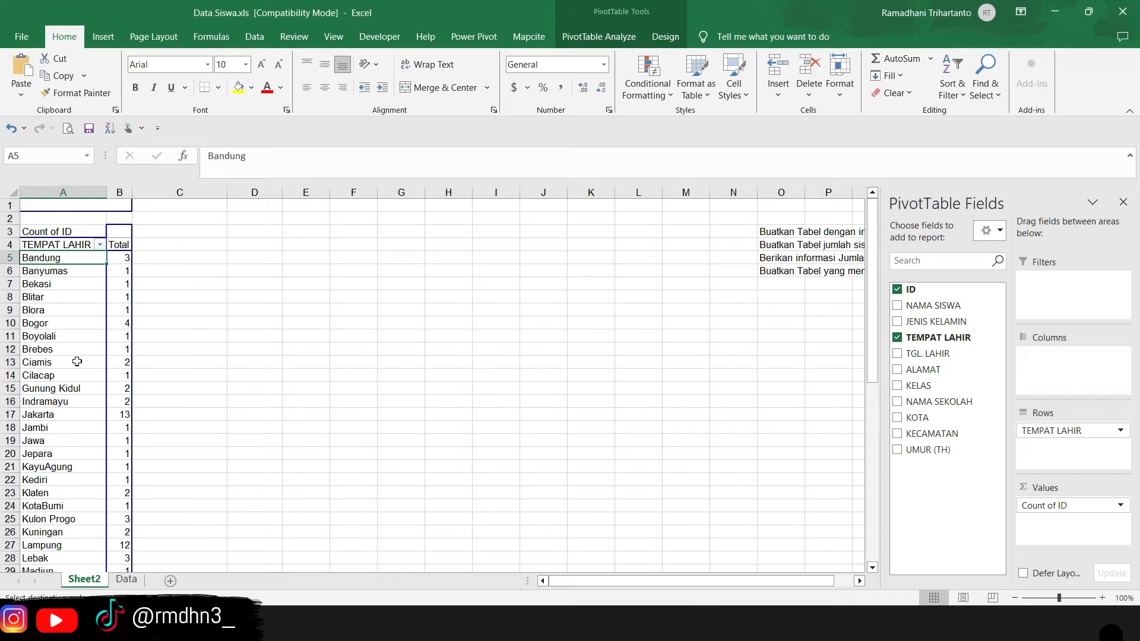
{"action": "left_click", "coordinate": [63, 272]}
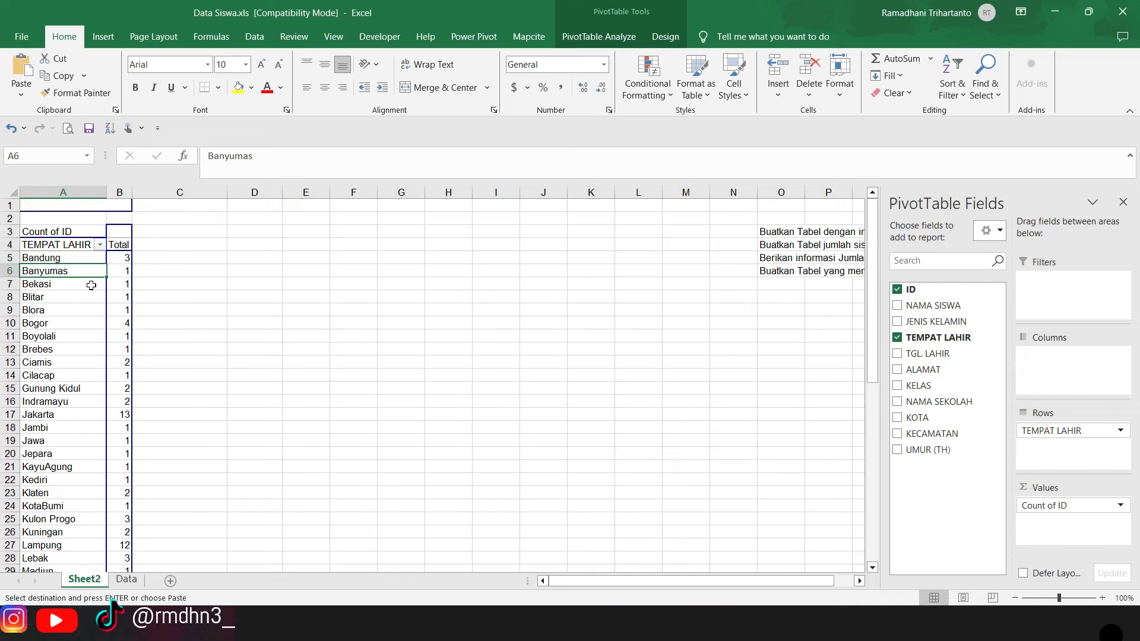
{"action": "scroll", "coordinate": [84, 384], "scroll_direction": "down", "scroll_amount": 2}
{"action": "scroll", "coordinate": [84, 385], "scroll_direction": "down", "scroll_amount": 10}
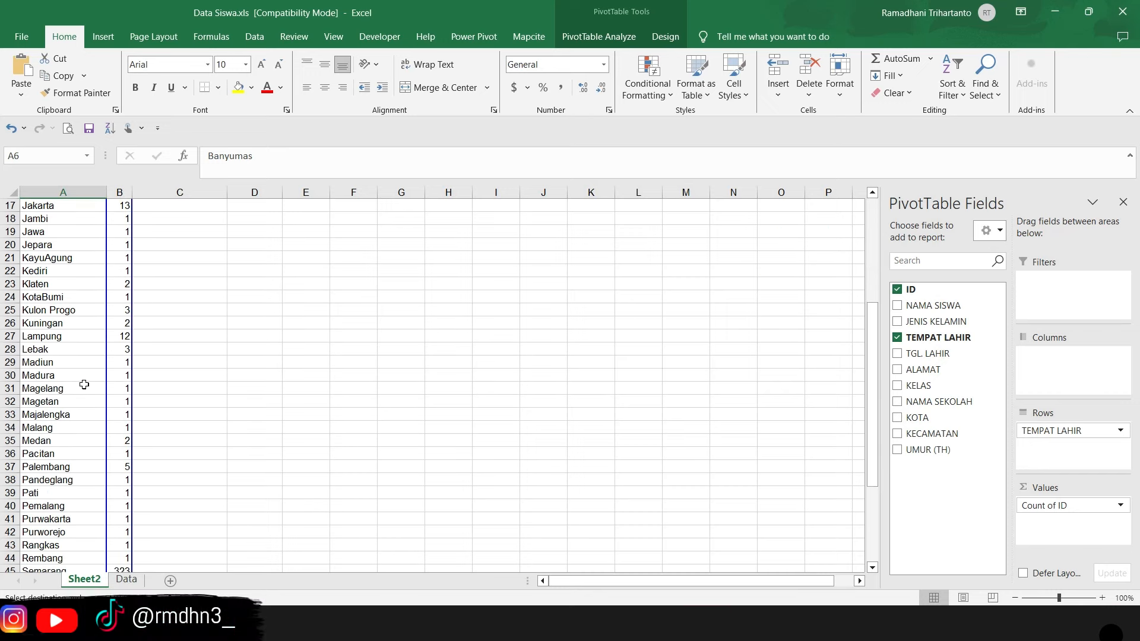
{"action": "scroll", "coordinate": [88, 345], "scroll_direction": "up", "scroll_amount": 12}
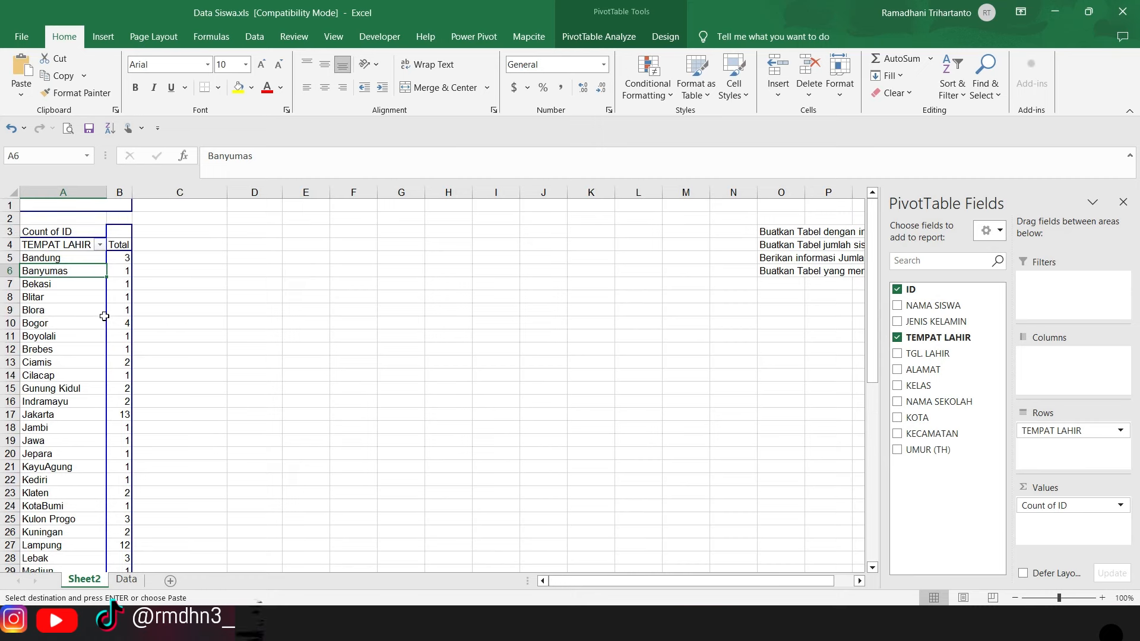
{"action": "left_click_drag", "start_coordinate": [701, 584], "coordinate": [694, 580]}
{"action": "left_click", "coordinate": [60, 258]}
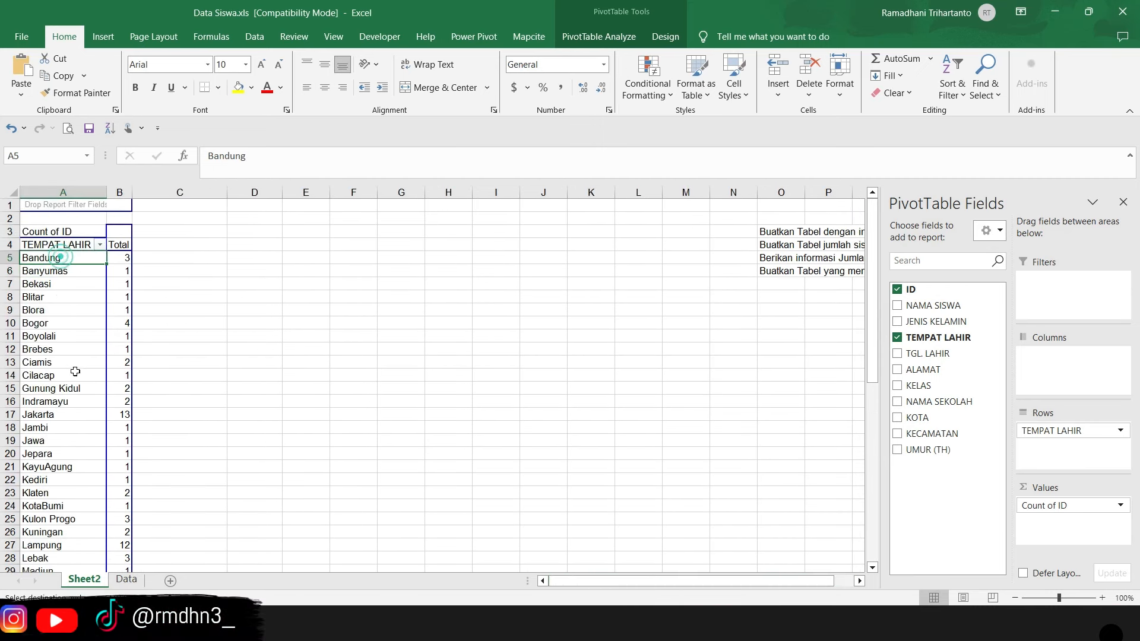
{"action": "left_click", "coordinate": [72, 374]}
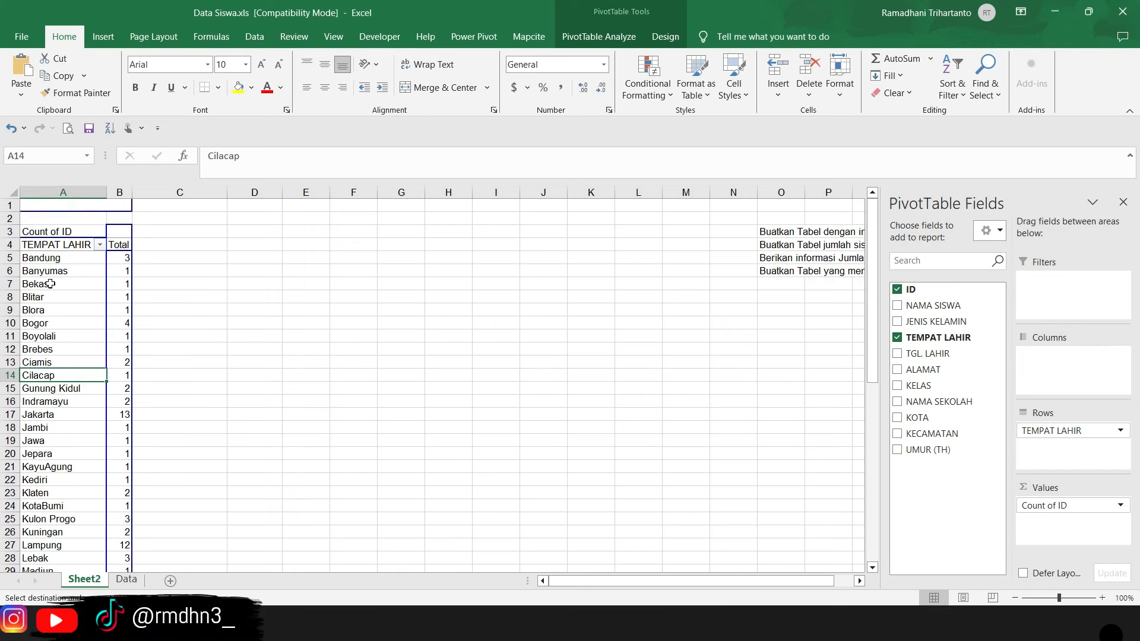
{"action": "left_click", "coordinate": [25, 259]}
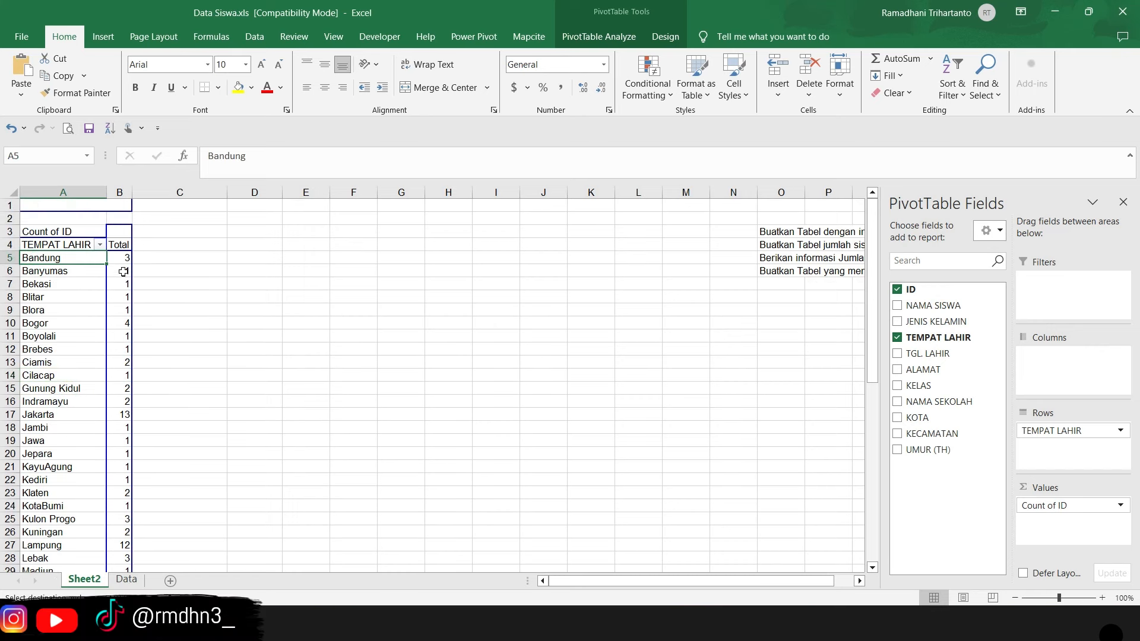
- Drill down into the Bandung student count to extract its detail records onto a new sheet
{"action": "left_click", "coordinate": [336, 286]}
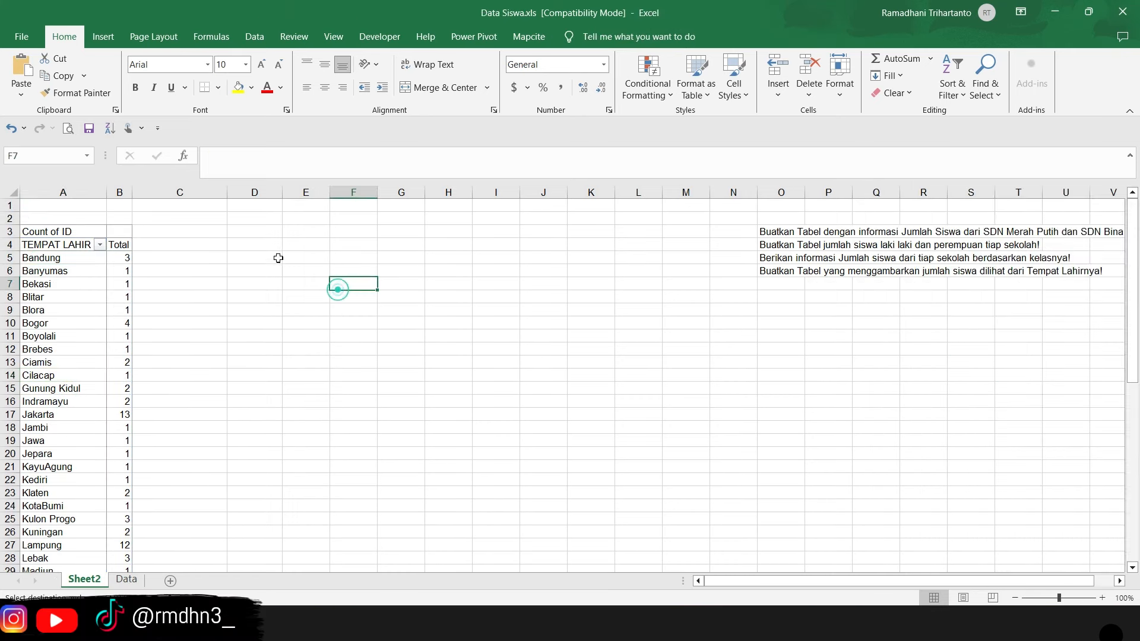
{"action": "left_click", "coordinate": [129, 257]}
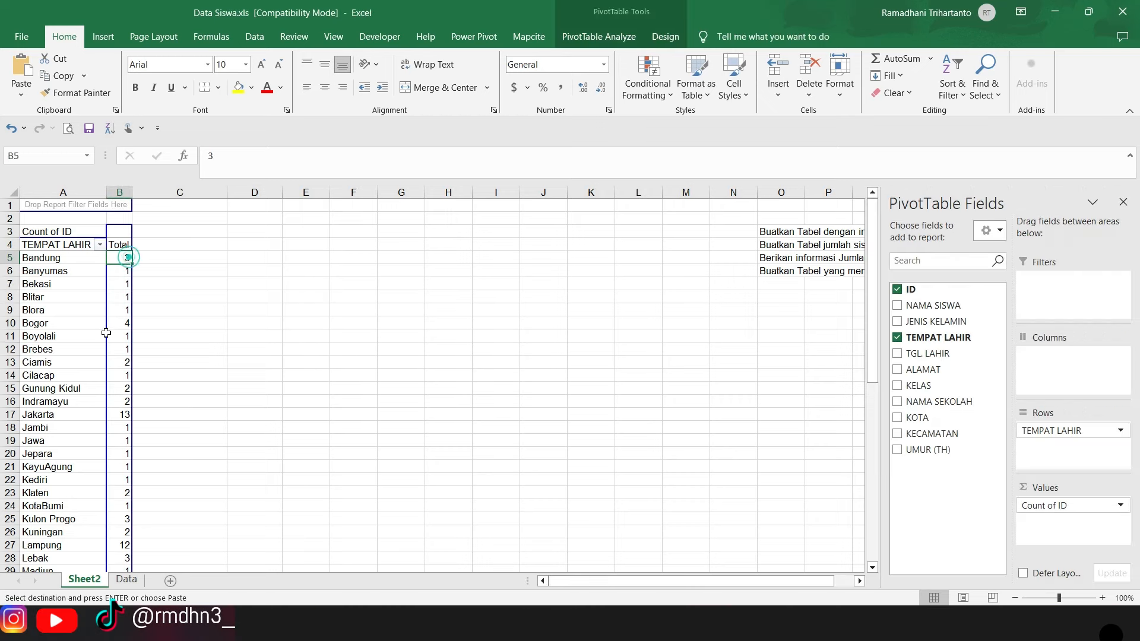
{"action": "double_click", "coordinate": [122, 259]}
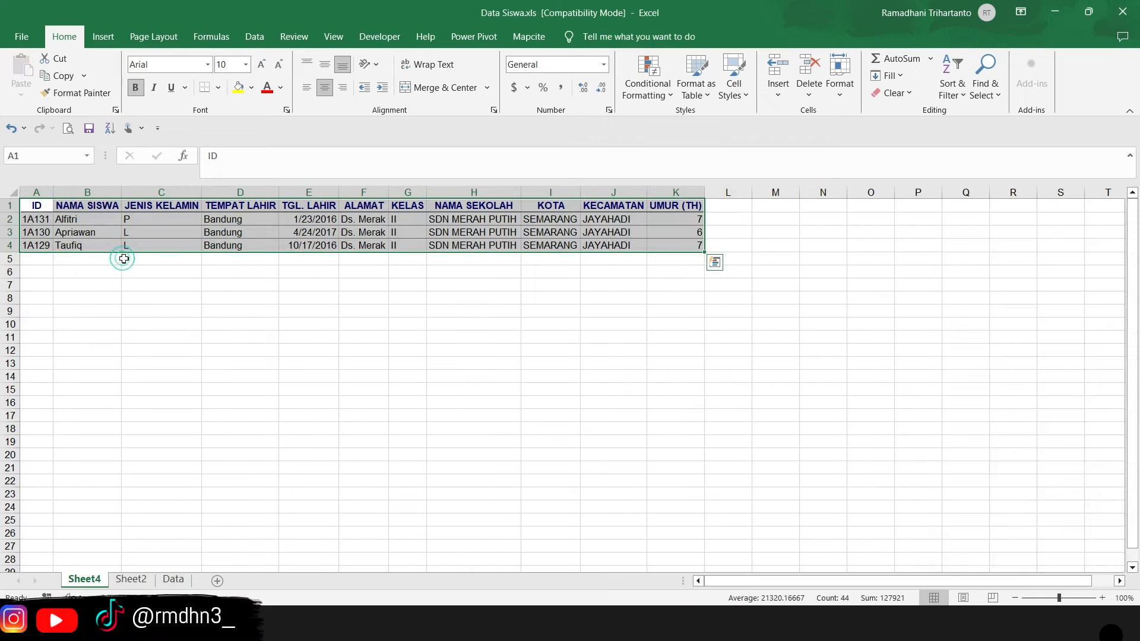
- Compare the new sheet with Sheet2 and Data, and examine its TEMPAT LAHIR and NAMA SISWA entries
{"action": "left_click", "coordinate": [131, 579]}
{"action": "left_click", "coordinate": [105, 579]}
{"action": "left_click", "coordinate": [174, 580]}
{"action": "left_click", "coordinate": [130, 579]}
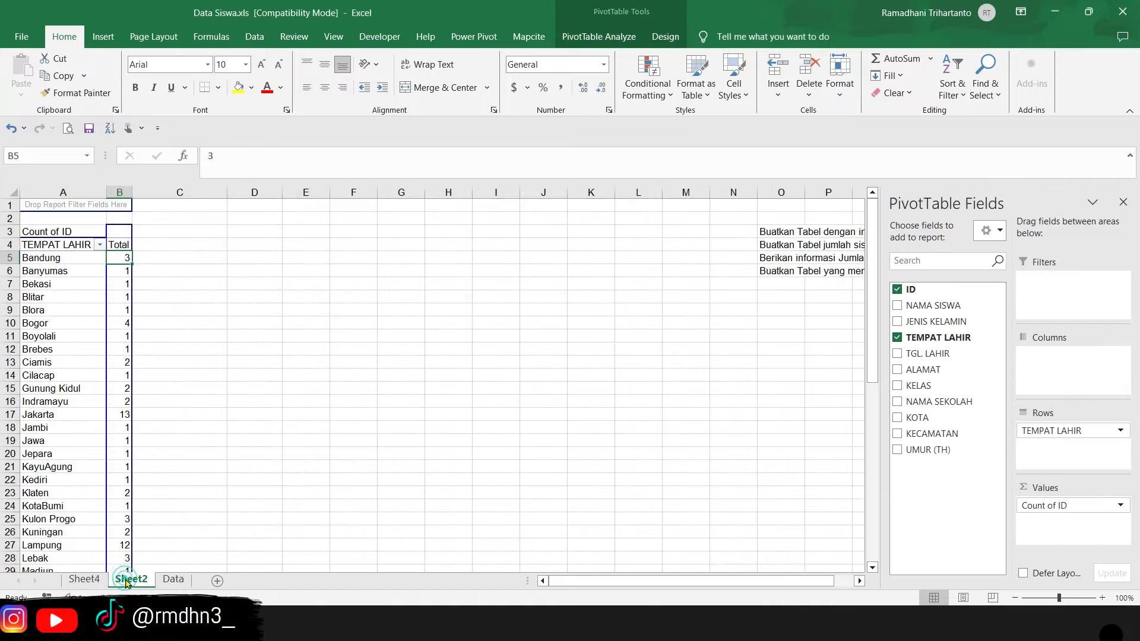
{"action": "left_click", "coordinate": [84, 579]}
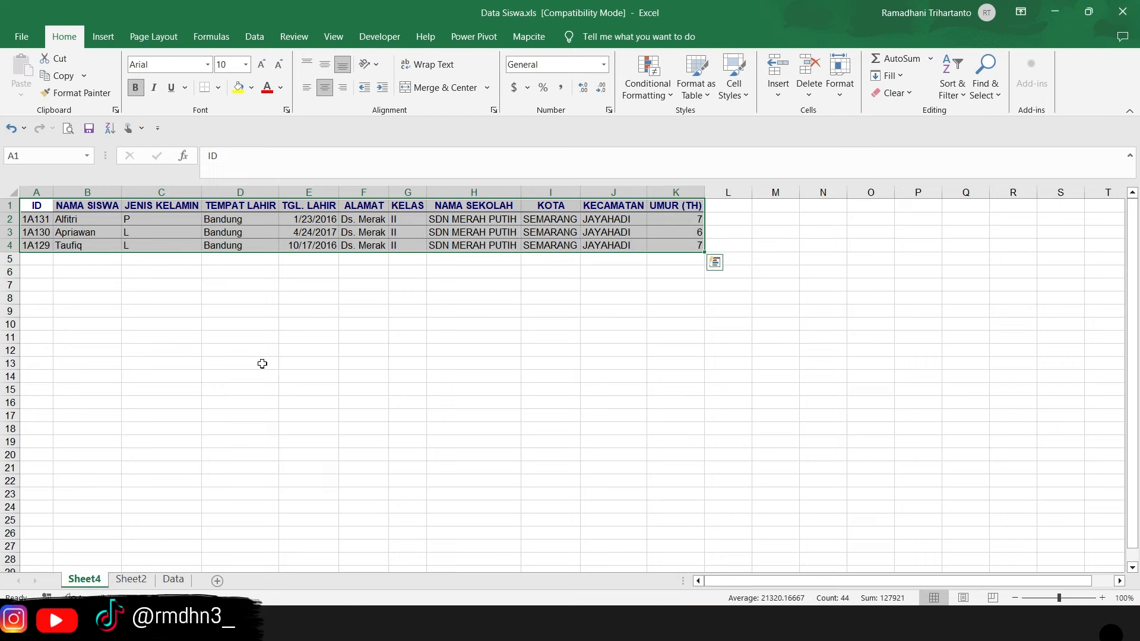
{"action": "left_click_drag", "start_coordinate": [244, 216], "coordinate": [240, 245]}
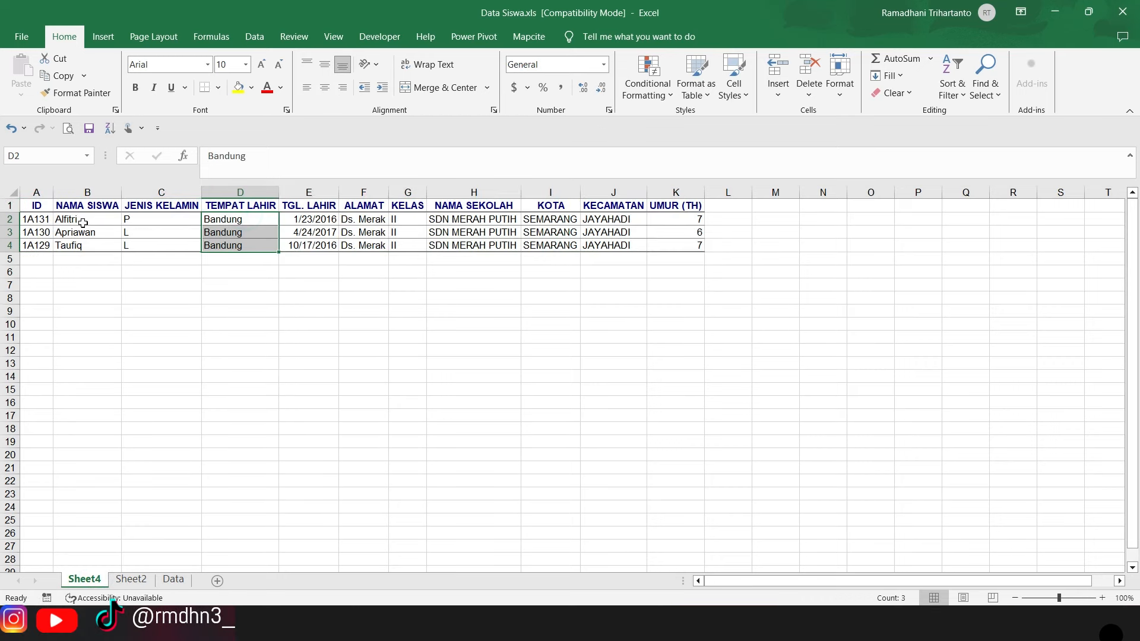
{"action": "left_click_drag", "start_coordinate": [83, 220], "coordinate": [86, 249]}
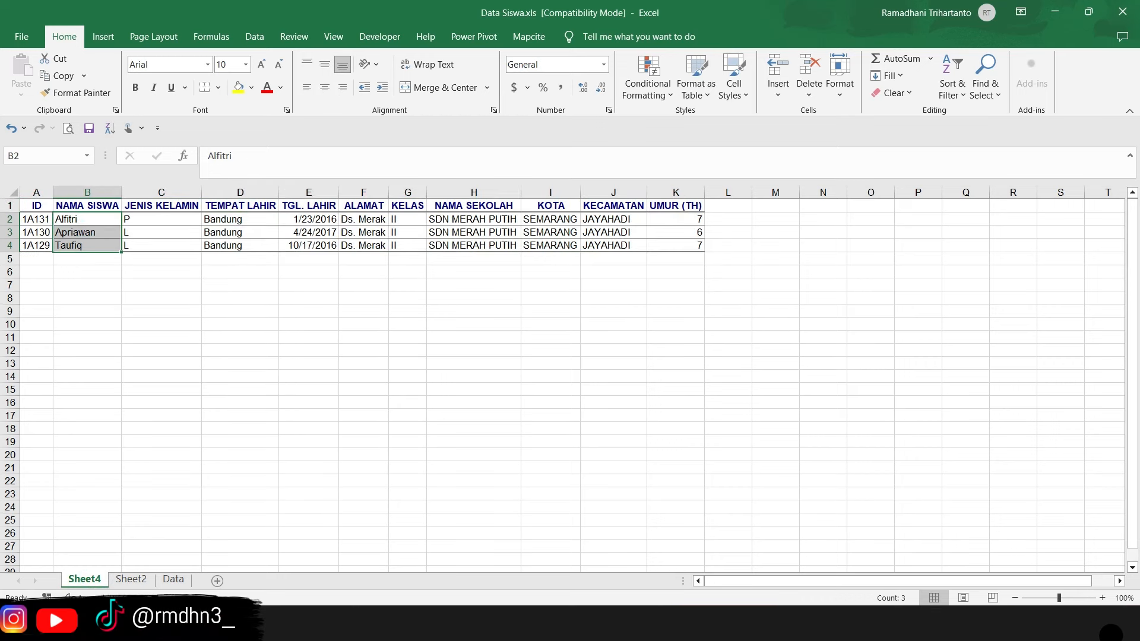
- Return to the PivotTable on Sheet2 and drill down into the Gunung Kidul student count on a new sheet
{"action": "left_click", "coordinate": [132, 580]}
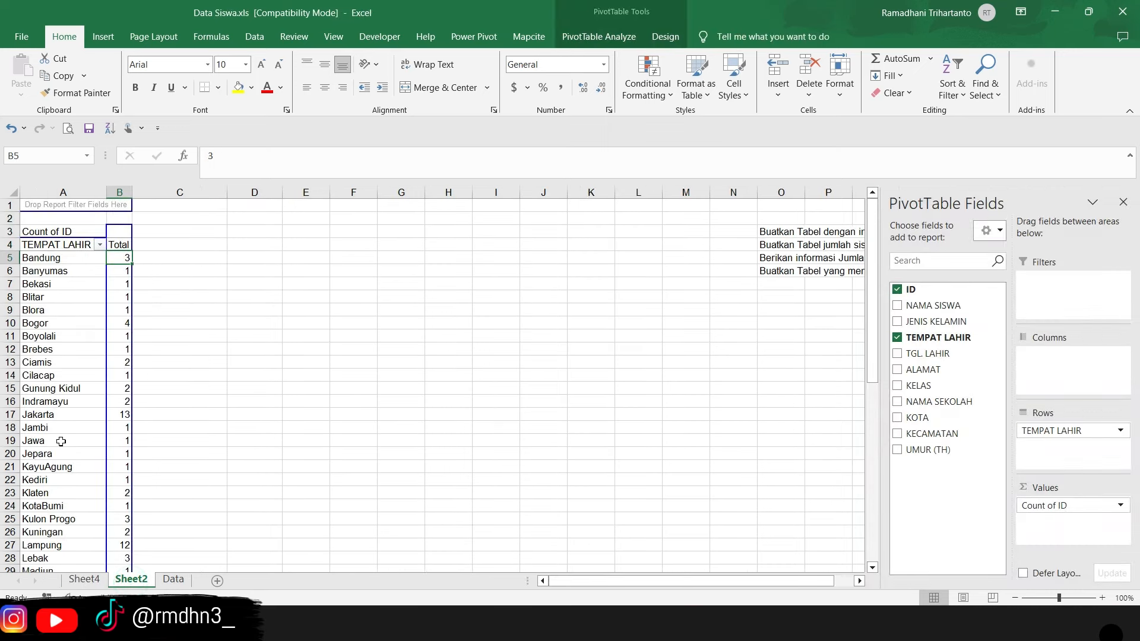
{"action": "scroll", "coordinate": [83, 371], "scroll_direction": "down", "scroll_amount": 1}
{"action": "left_click", "coordinate": [84, 370]}
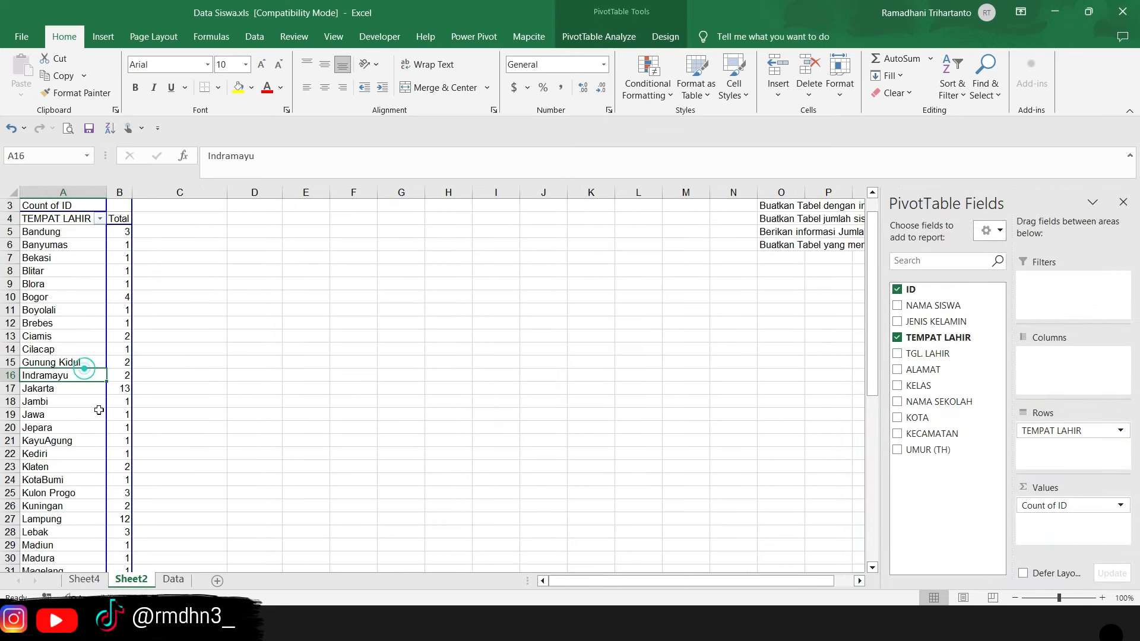
{"action": "left_click", "coordinate": [117, 361]}
{"action": "double_click", "coordinate": [117, 361]}
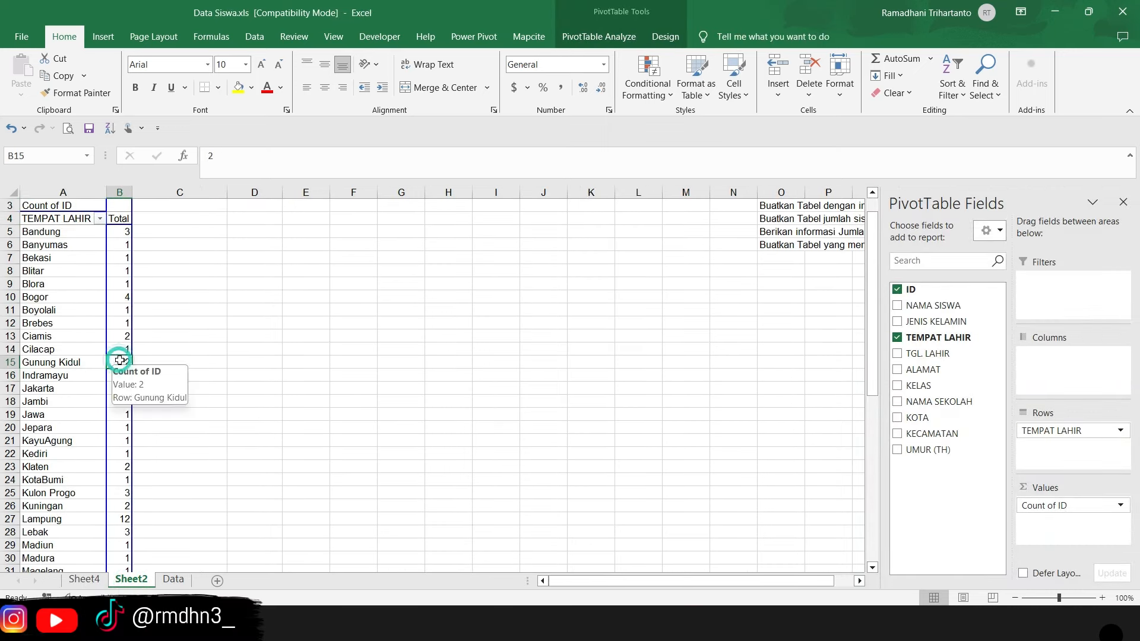
- Check the birthplaces and student names in the Gunung Kidul records, and return to the Bandung row of the PivotTable on Sheet2
{"action": "left_click", "coordinate": [239, 220]}
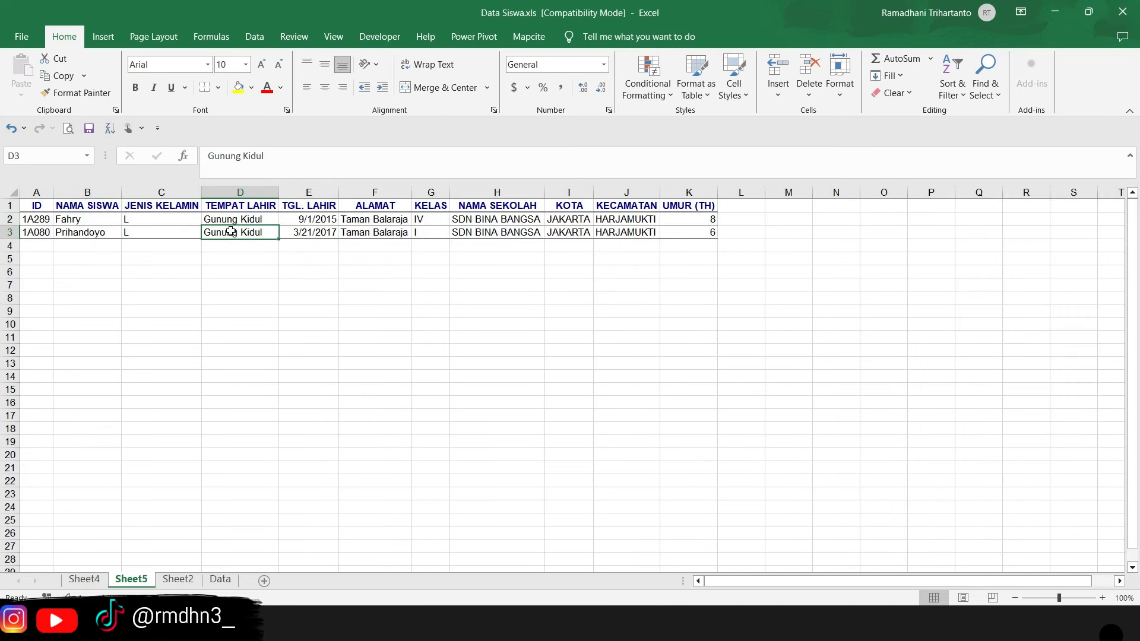
{"action": "left_click", "coordinate": [240, 233]}
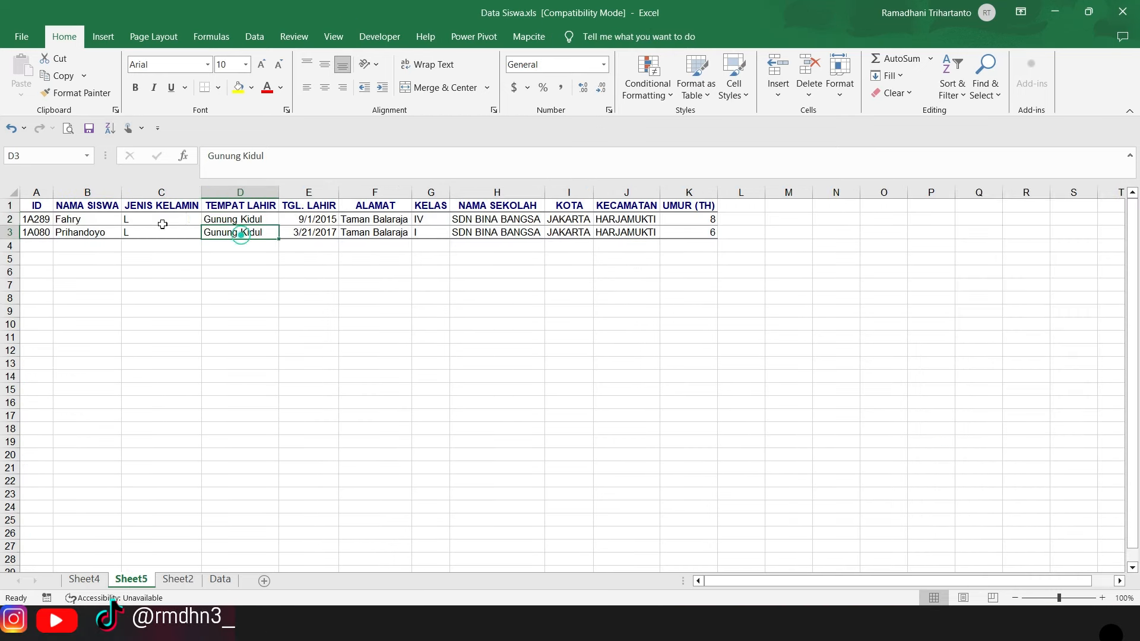
{"action": "left_click", "coordinate": [67, 219]}
{"action": "left_click", "coordinate": [83, 232]}
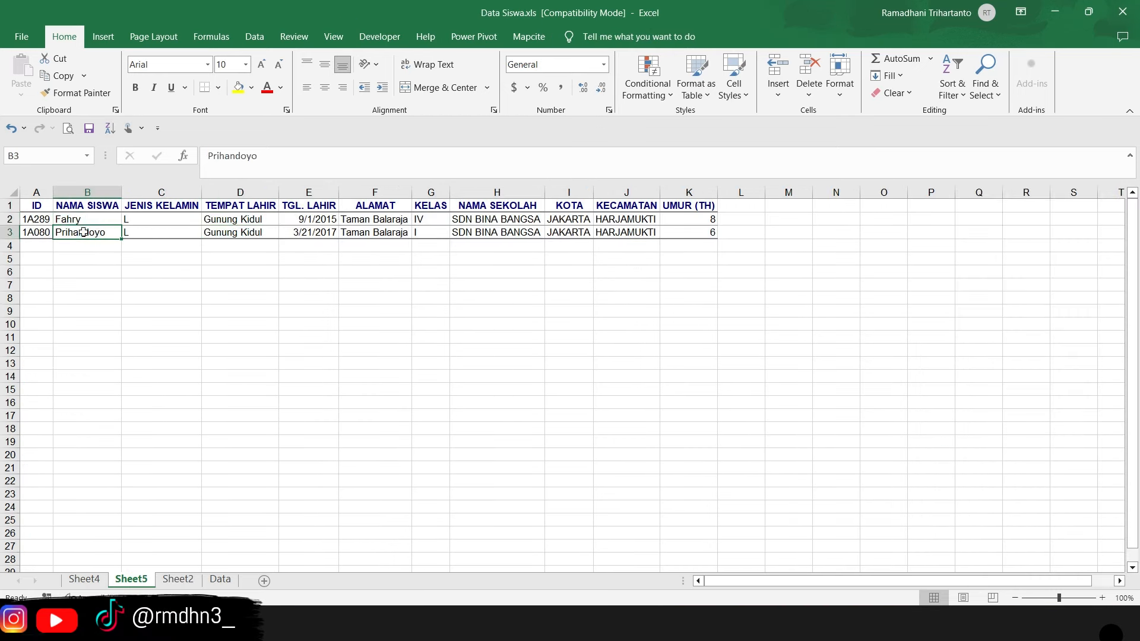
{"action": "left_click", "coordinate": [179, 580]}
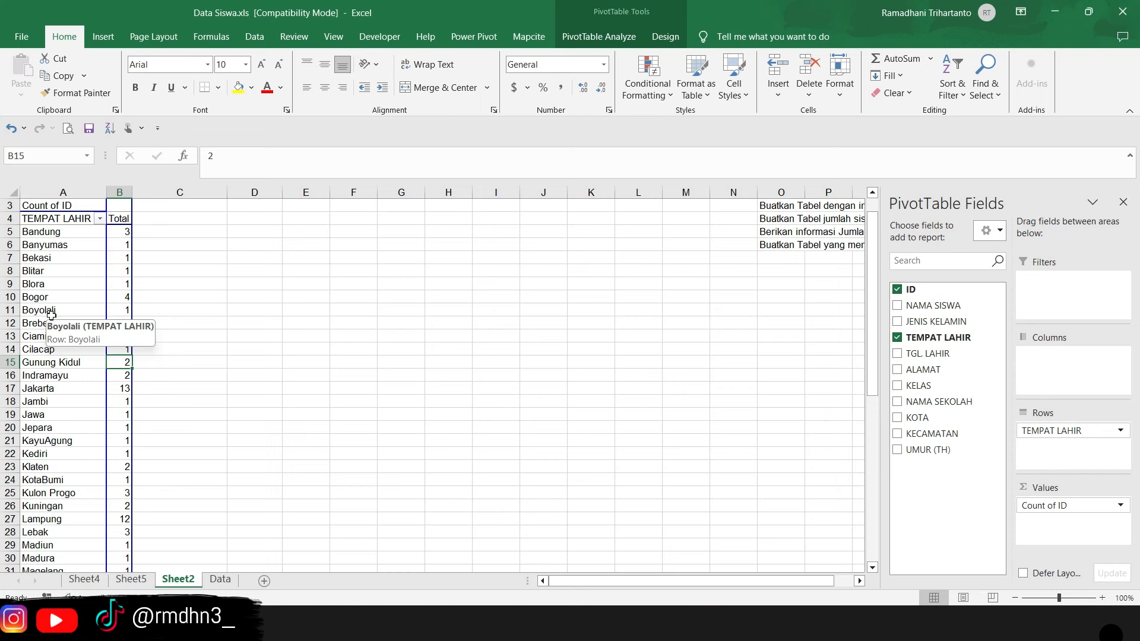
{"action": "left_click", "coordinate": [81, 237]}
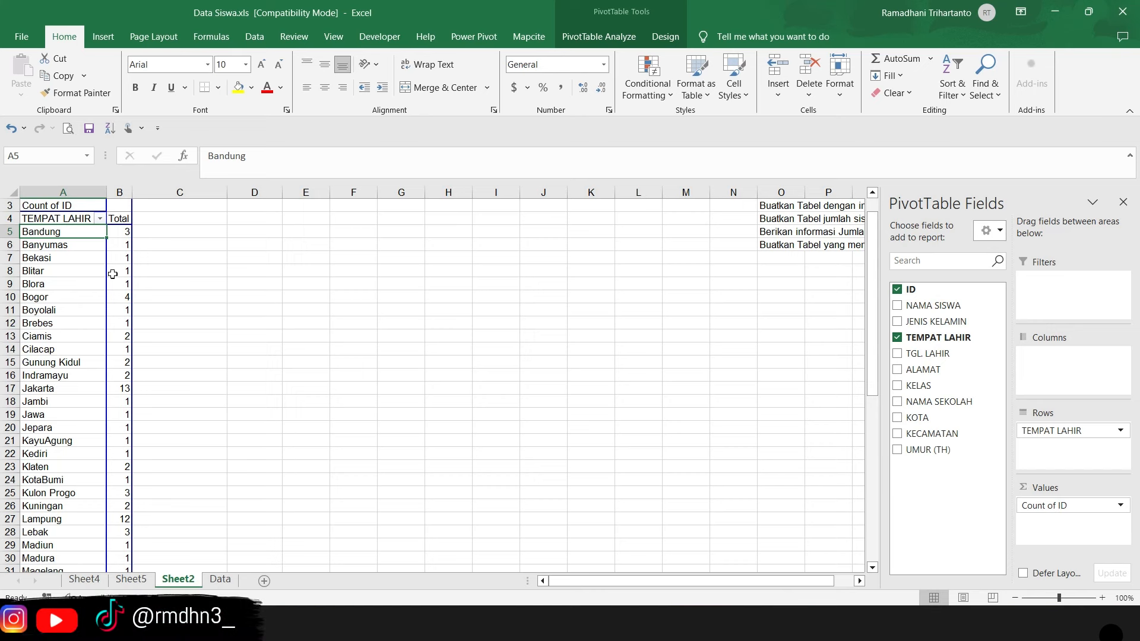
{"action": "mouse_move", "coordinate": [112, 274]}
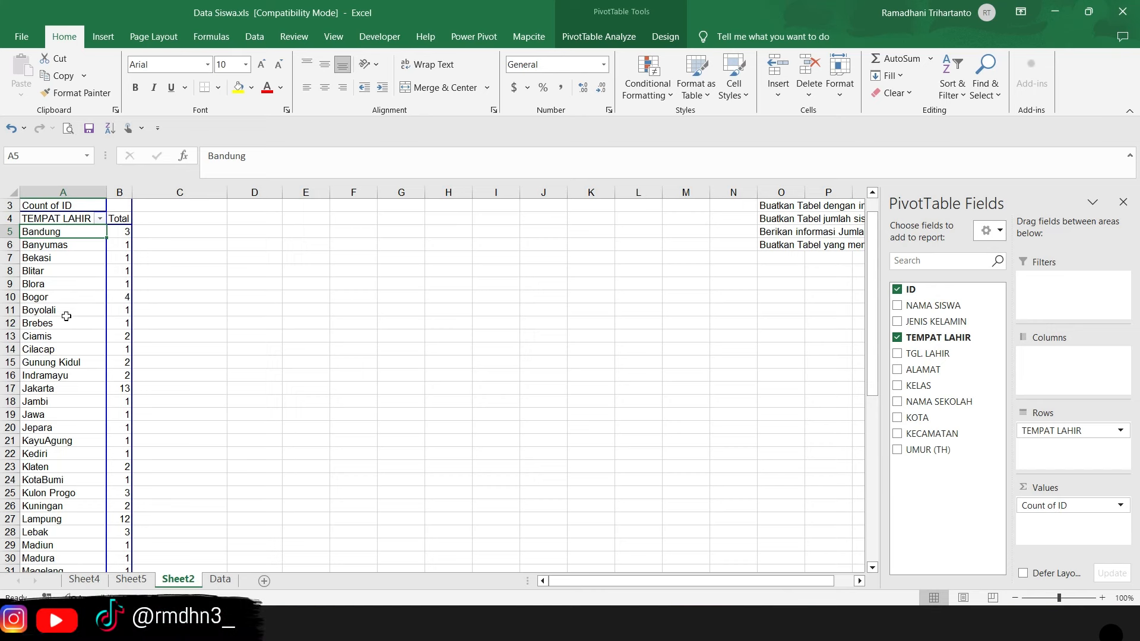